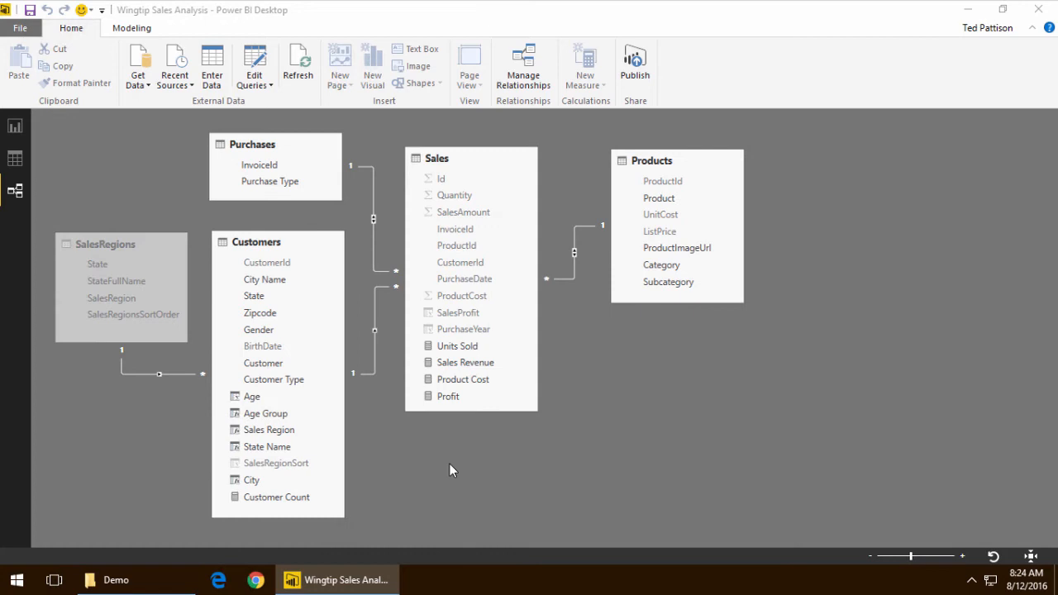
Inspect the Sales table and its PurchaseDate field across the report, data and diagram views
{"action": "left_click", "coordinate": [462, 158]}
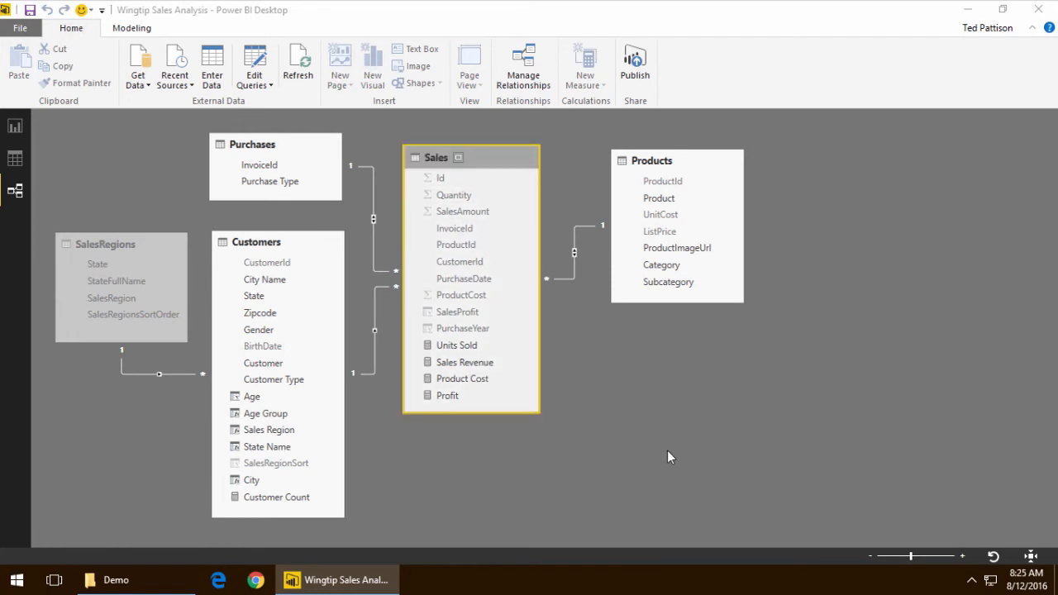
{"action": "left_click", "coordinate": [264, 243]}
{"action": "left_click", "coordinate": [269, 181]}
{"action": "left_click", "coordinate": [463, 159]}
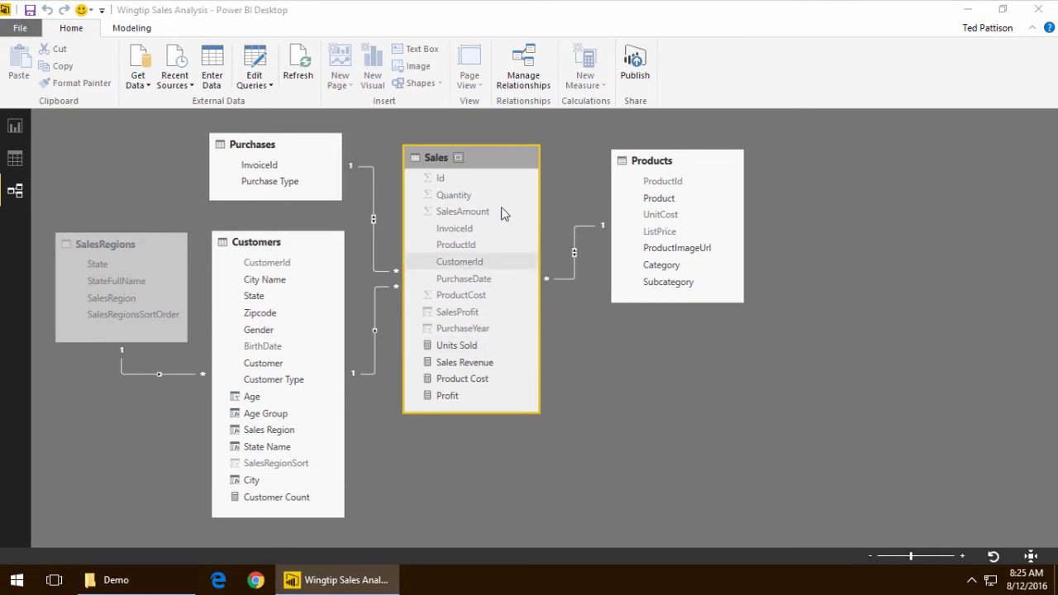
{"action": "left_click", "coordinate": [15, 126]}
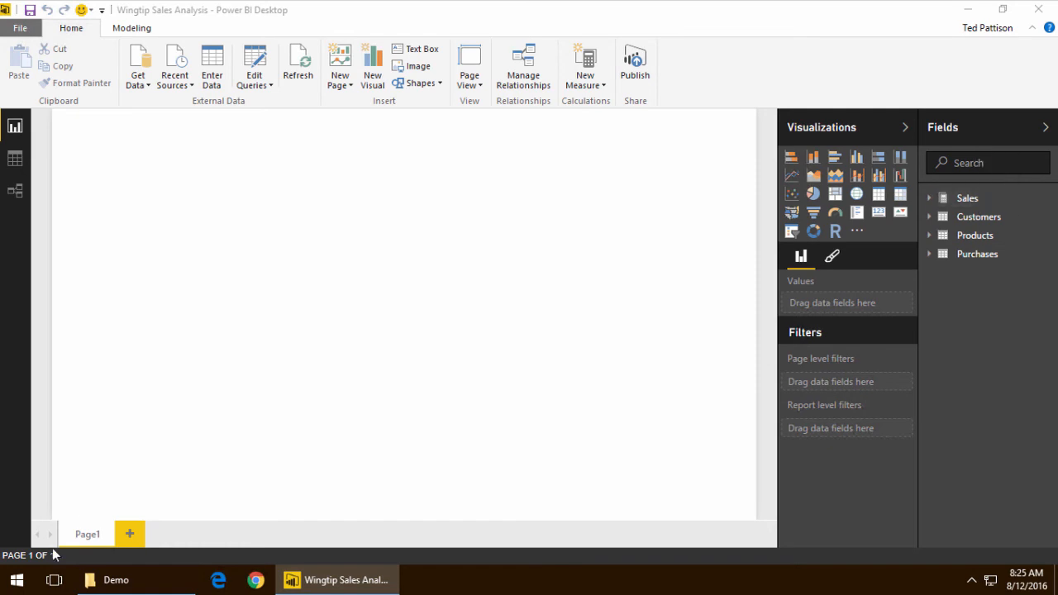
{"action": "left_click", "coordinate": [15, 159]}
{"action": "left_click", "coordinate": [14, 191]}
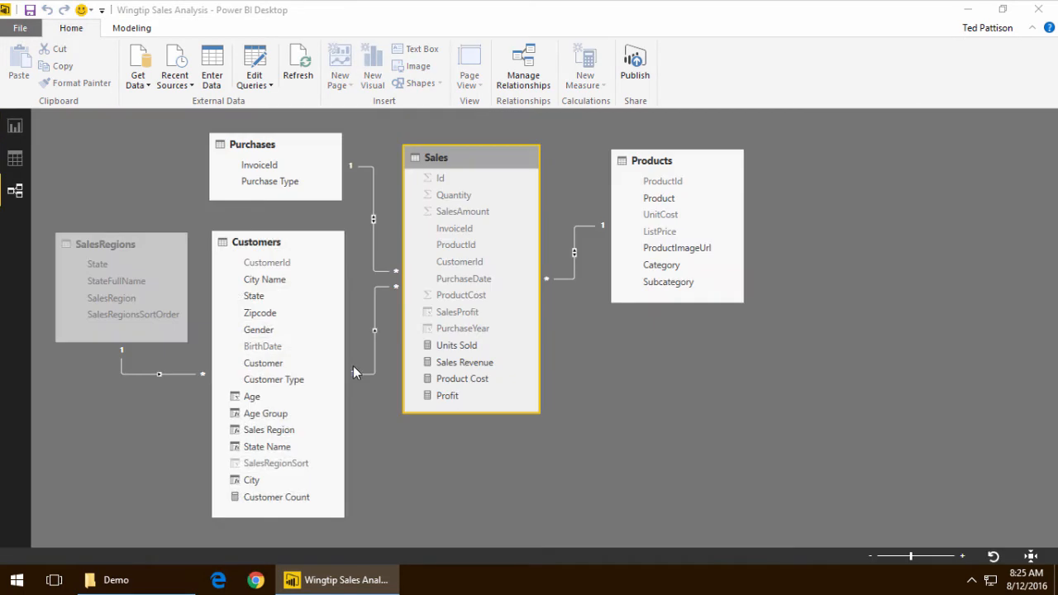
{"action": "right_click", "coordinate": [488, 278]}
{"action": "left_click", "coordinate": [611, 391]}
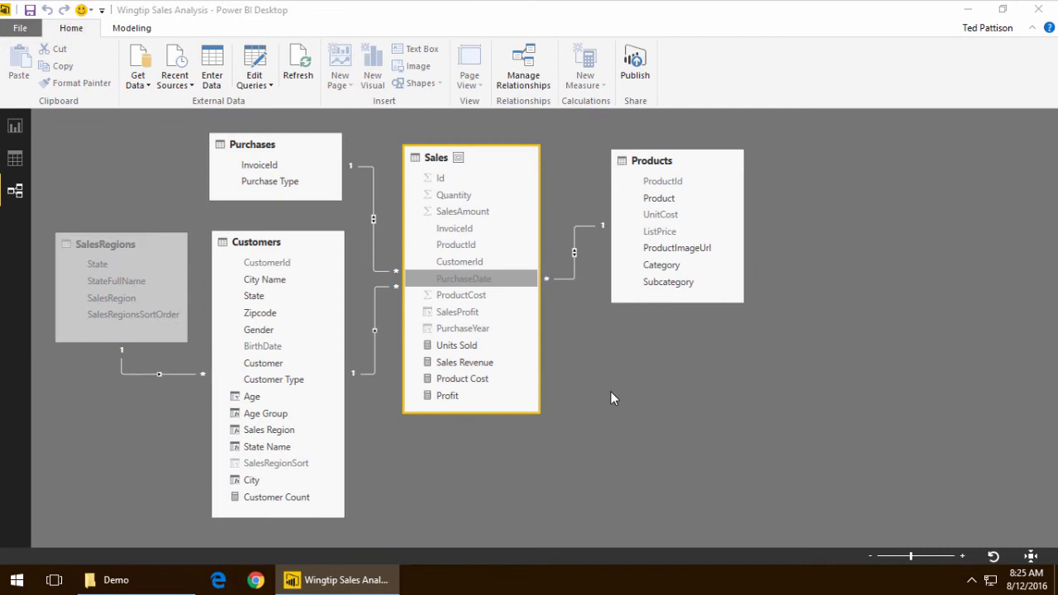
Try a throwaway matrix of Sales Revenue by PurchaseDate on the report page, then delete it
{"action": "left_click", "coordinate": [15, 126]}
{"action": "left_click", "coordinate": [877, 195]}
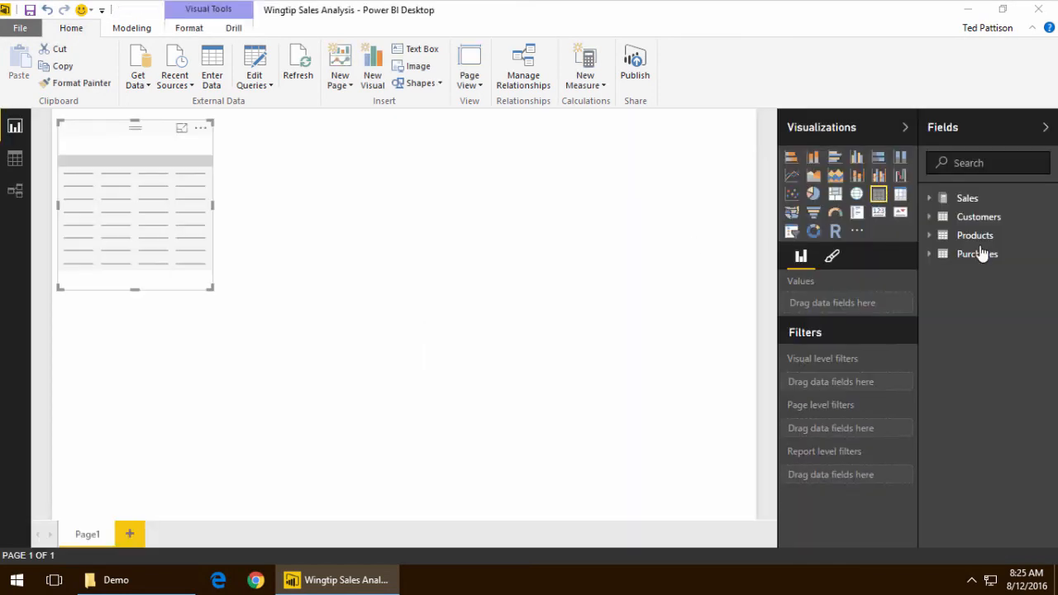
{"action": "left_click", "coordinate": [967, 198]}
{"action": "left_click", "coordinate": [948, 270]}
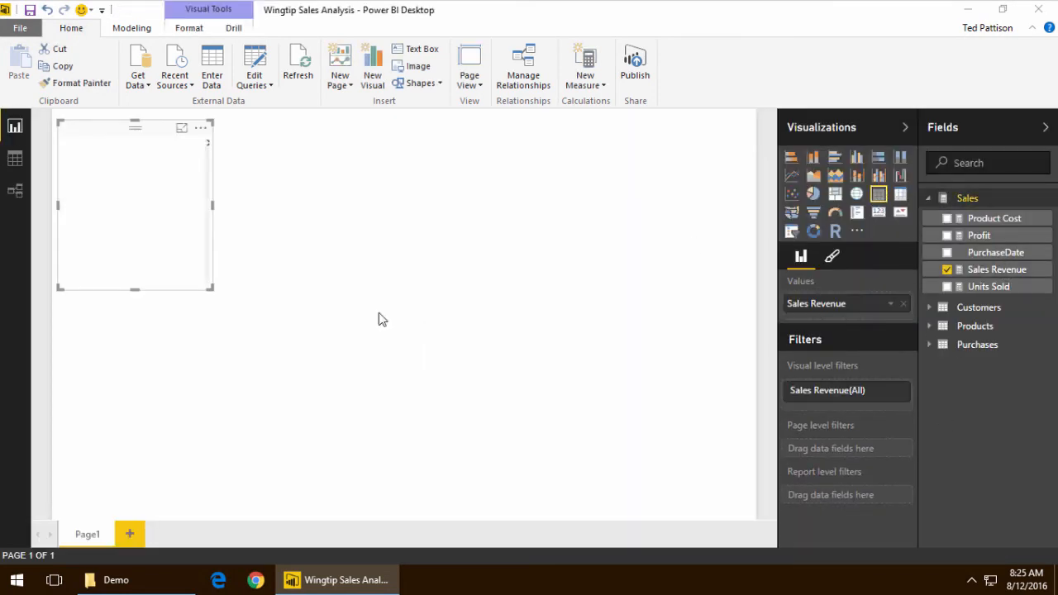
{"action": "left_click_drag", "start_coordinate": [212, 287], "coordinate": [564, 486]}
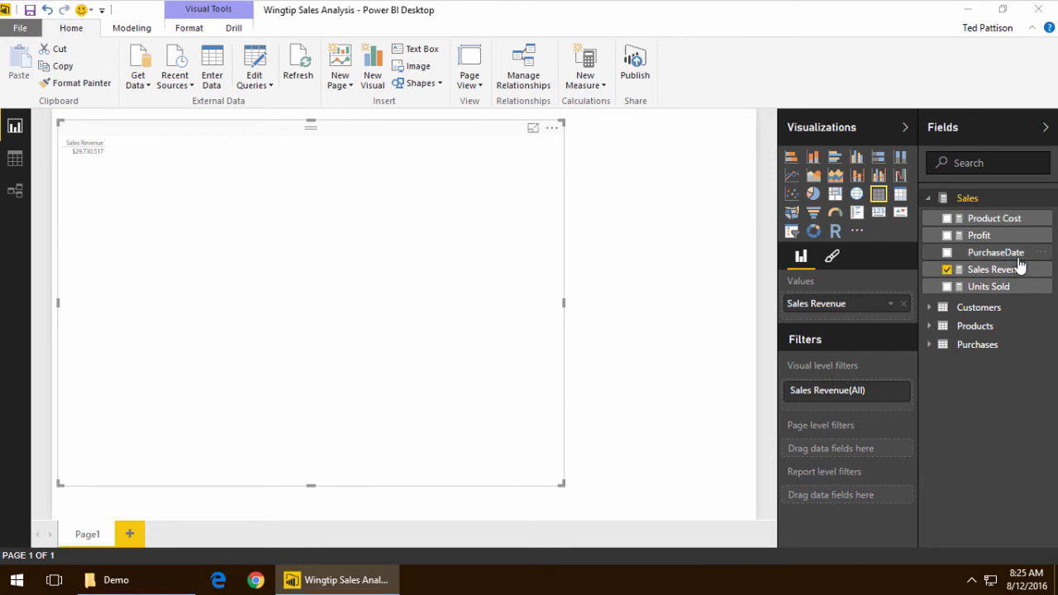
{"action": "left_click", "coordinate": [947, 252]}
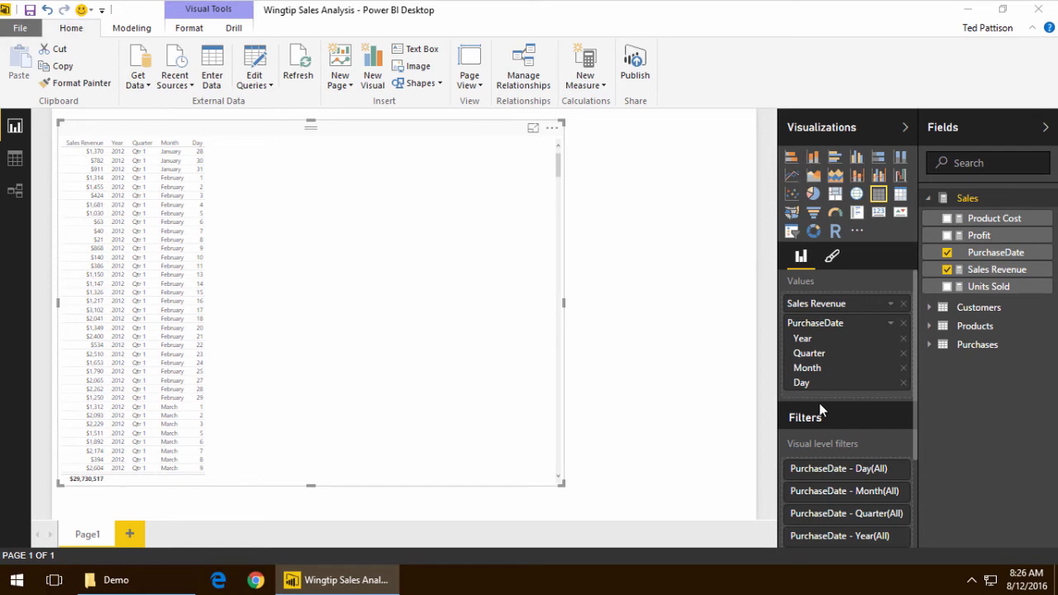
{"action": "left_click", "coordinate": [900, 195]}
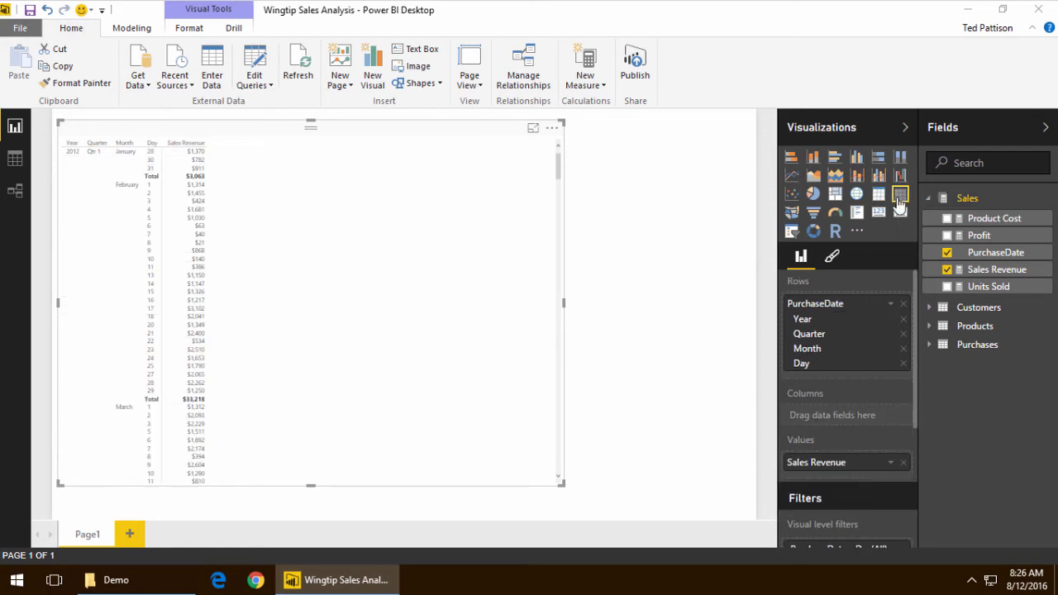
{"action": "left_click", "coordinate": [903, 364]}
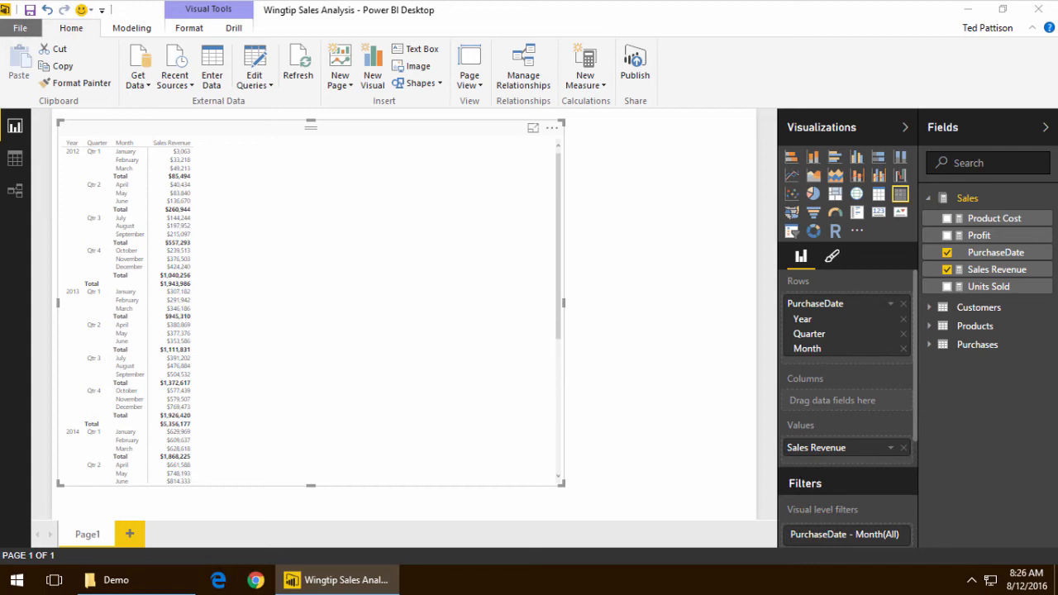
{"action": "left_click", "coordinate": [250, 163]}
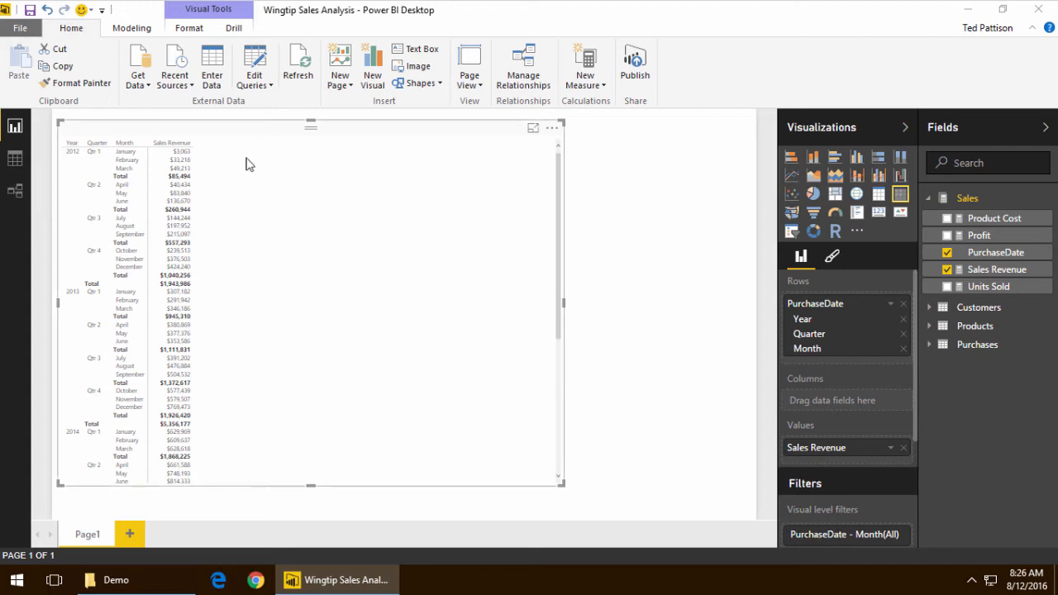
{"action": "key", "text": "Delete"}
Create the calculated table Calendar = CALENDARAUTO() and view its Date column in the data grid
{"action": "left_click", "coordinate": [15, 190]}
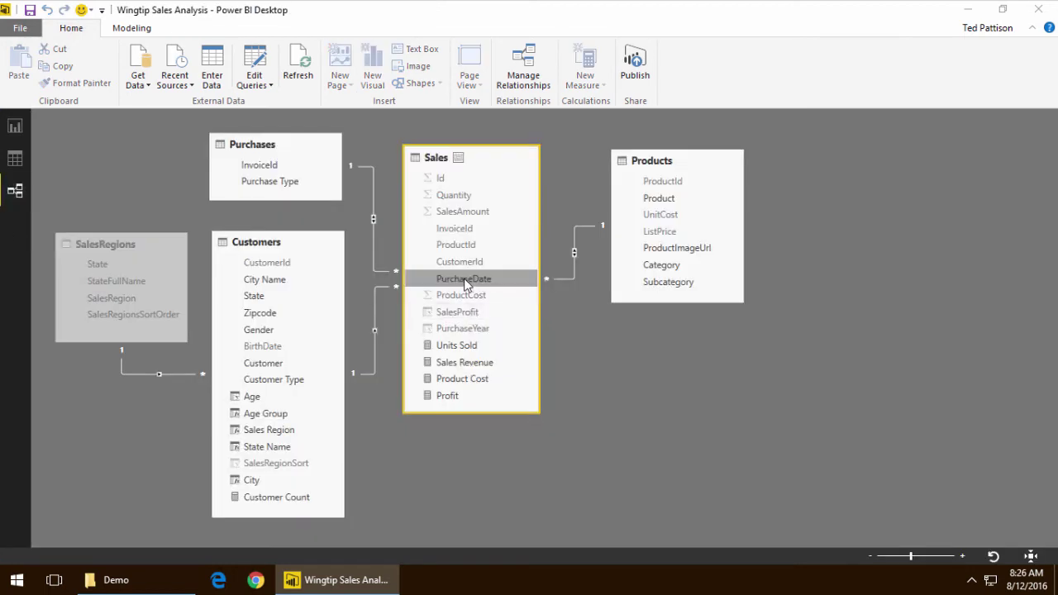
{"action": "left_click", "coordinate": [653, 376]}
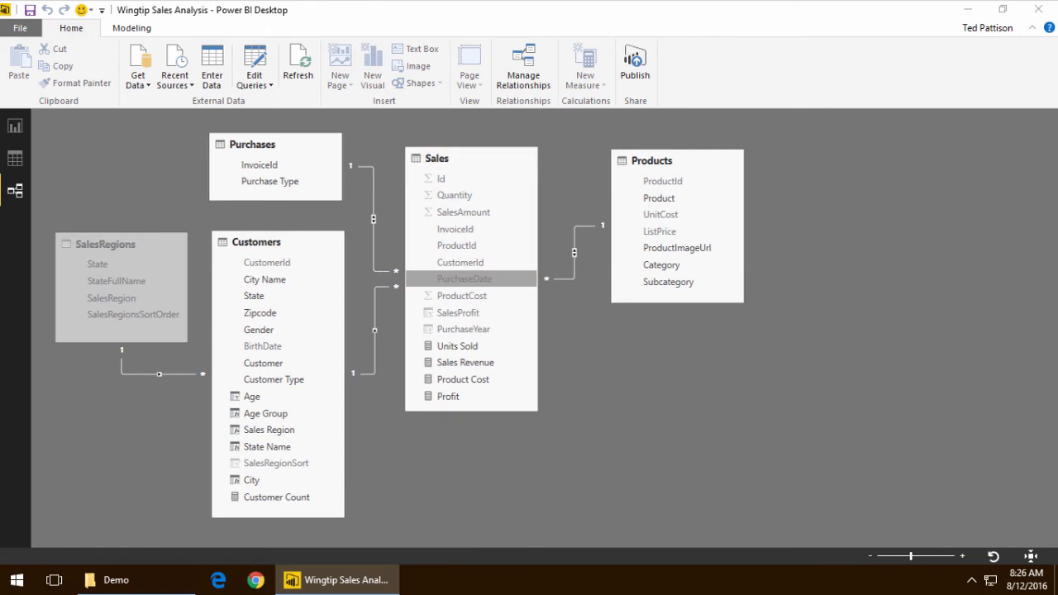
{"action": "left_click", "coordinate": [131, 27]}
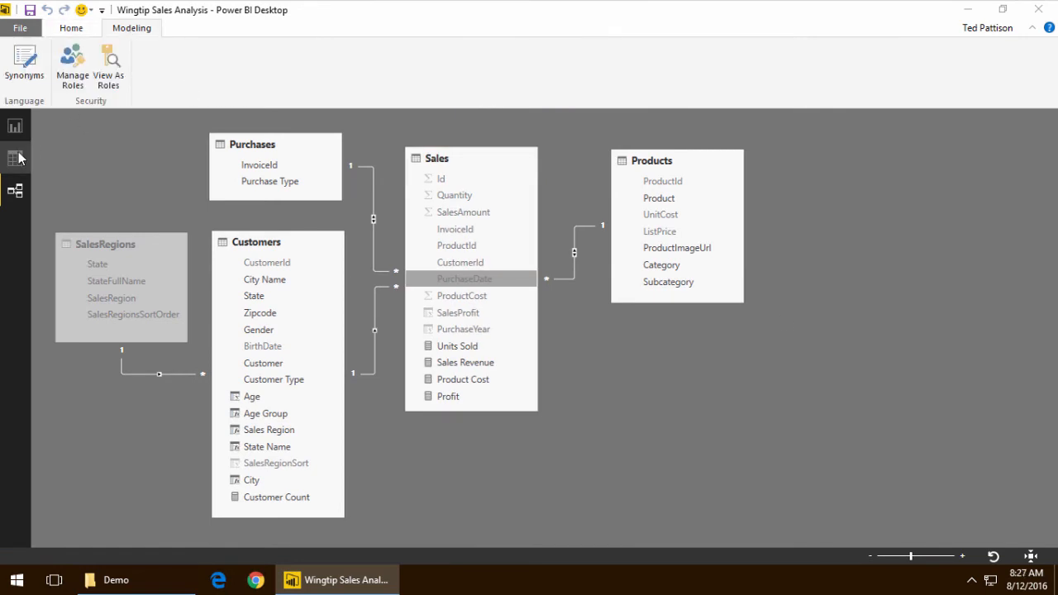
{"action": "left_click", "coordinate": [15, 158]}
{"action": "left_click", "coordinate": [158, 66]}
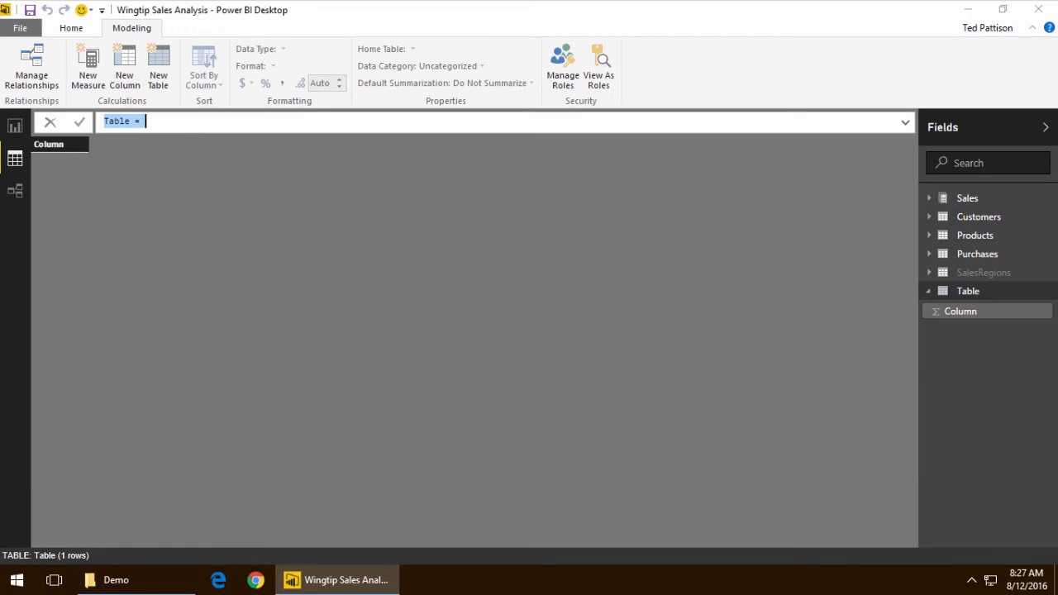
{"action": "type", "text": "Cale"}
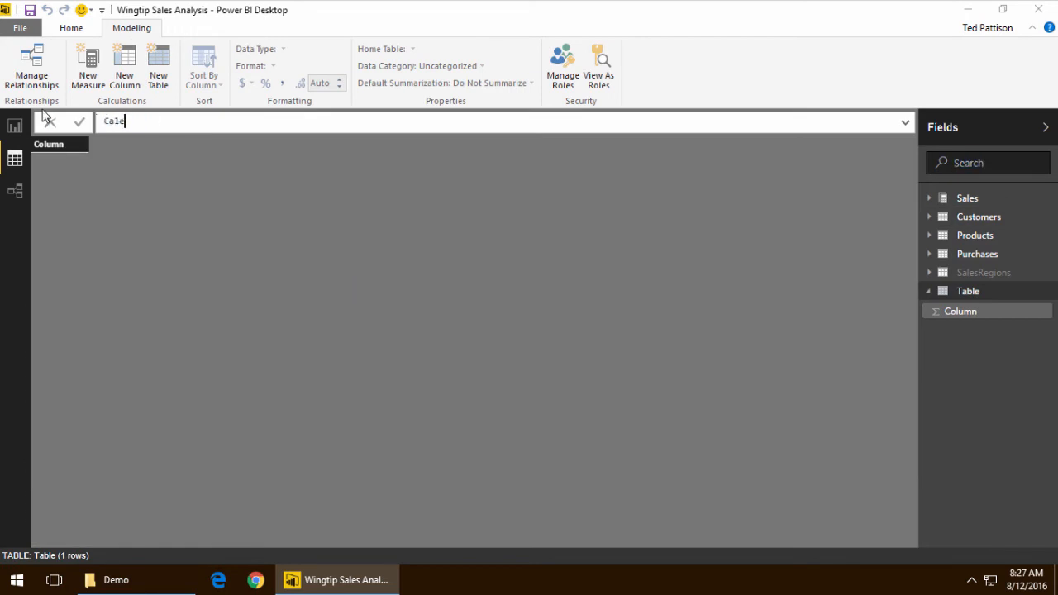
{"action": "type", "text": "ndar ="}
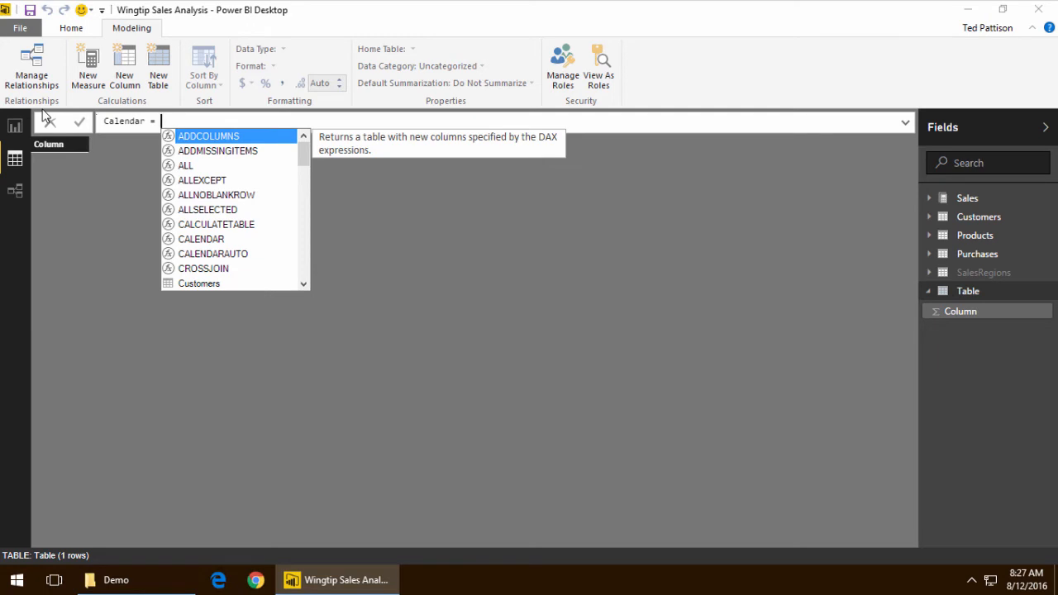
{"action": "key", "text": "Down"}
{"action": "key", "text": "Down"}
{"action": "key", "text": "Down"}
{"action": "key", "text": "Tab"}
{"action": "type", "text": ")"}
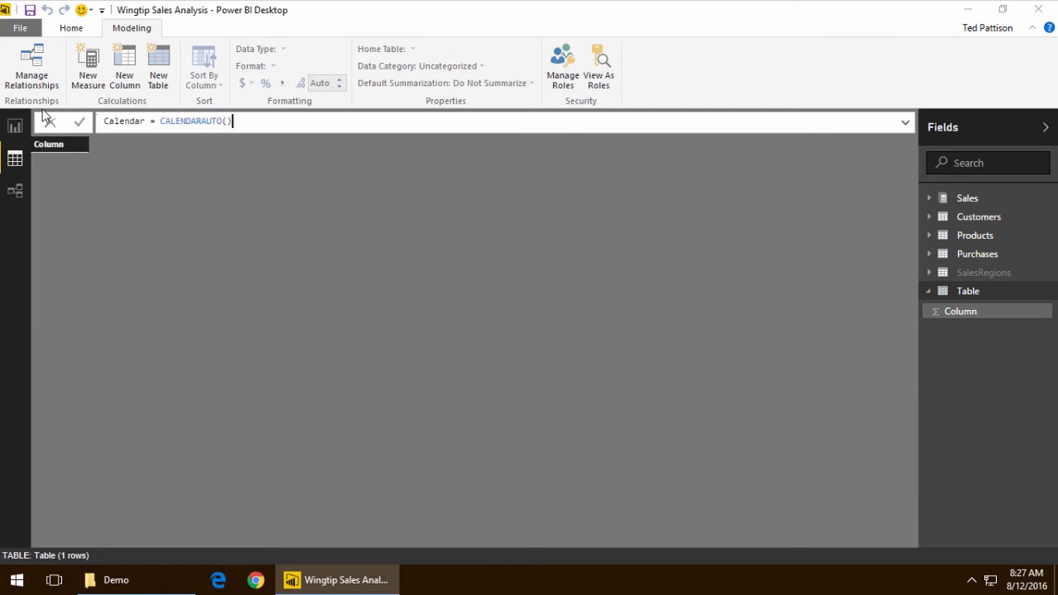
{"action": "key", "text": "Return"}
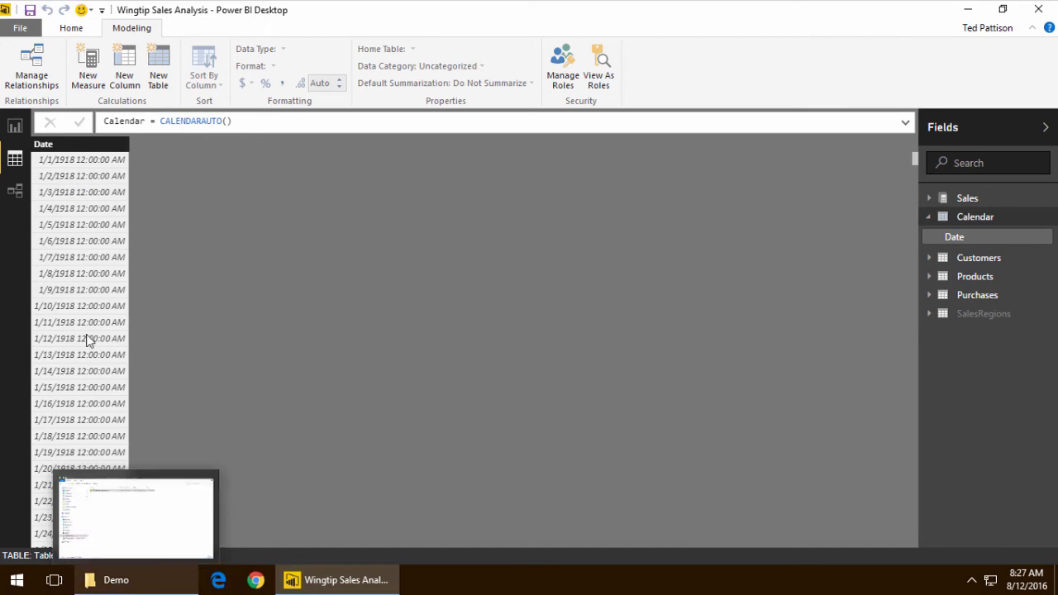
{"action": "left_click", "coordinate": [15, 190]}
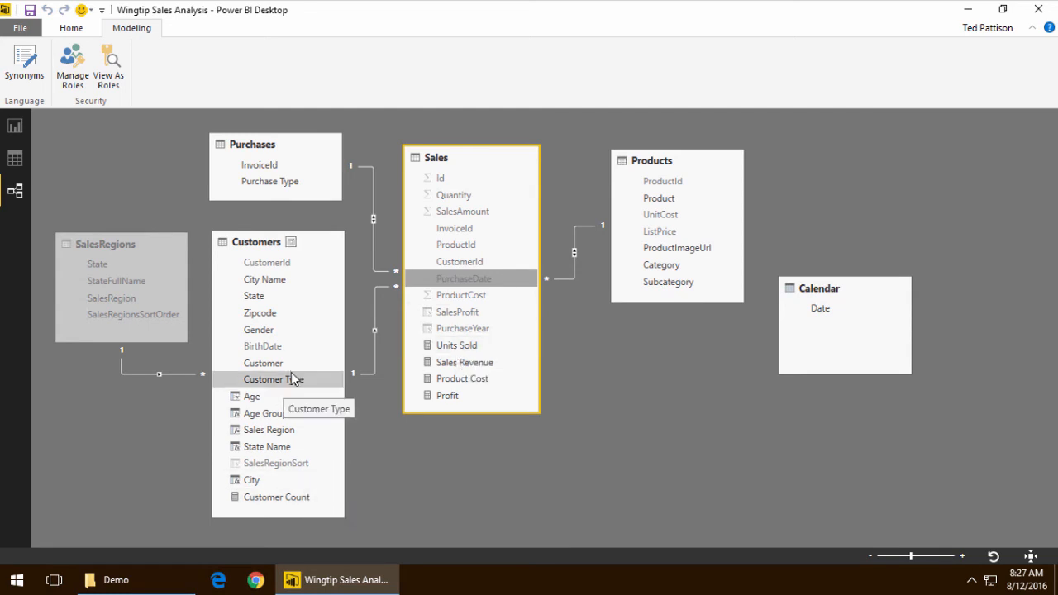
{"action": "left_click", "coordinate": [272, 347]}
{"action": "left_click", "coordinate": [15, 158]}
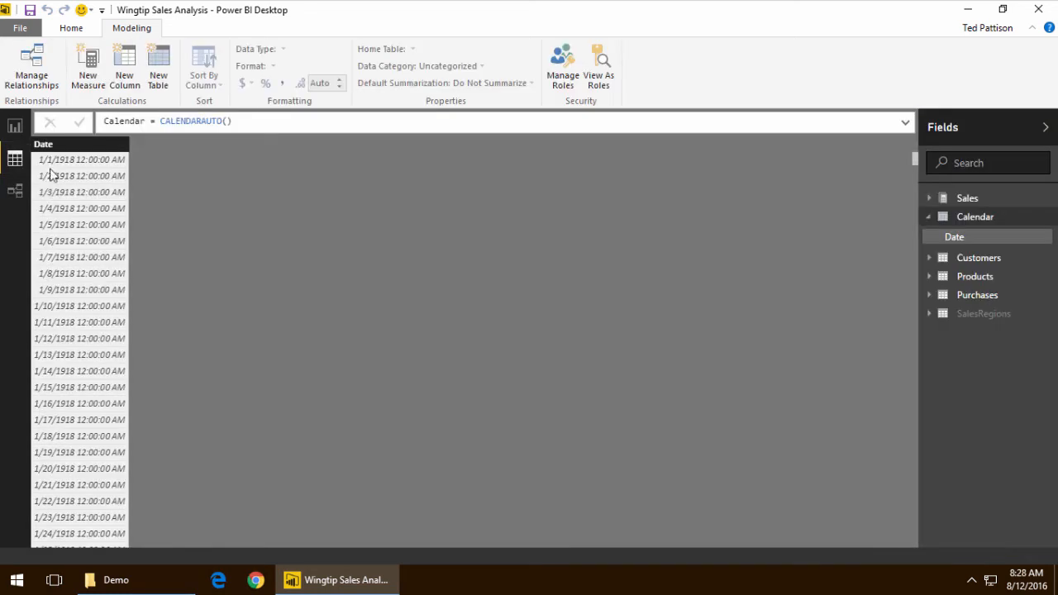
Redefine Calendar as CALENDAR(DATE(2012,1,1), DATE(2015,12,31)) in the multi-line editor
{"action": "left_click", "coordinate": [265, 120]}
{"action": "key", "text": "BackSpace"}
{"action": "key", "text": "BackSpace"}
{"action": "key", "text": "BackSpace"}
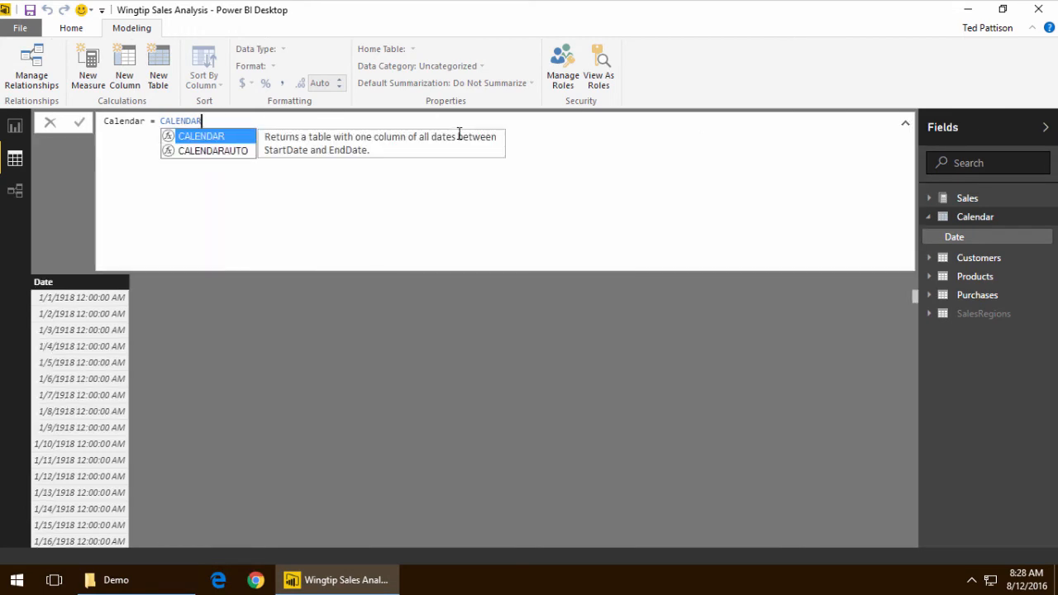
{"action": "type", "text": "("}
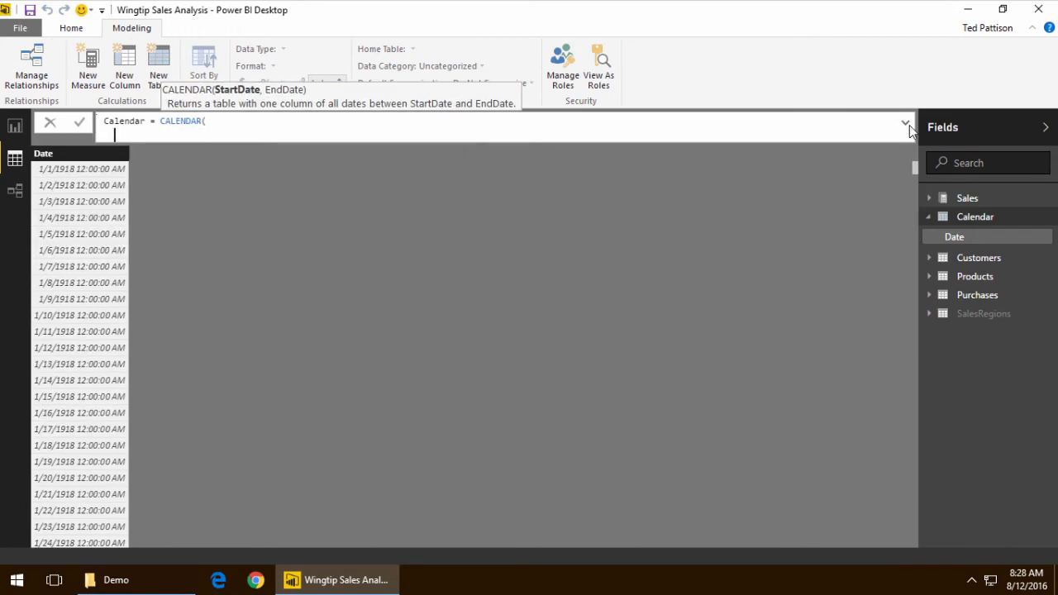
{"action": "left_click", "coordinate": [905, 122]}
{"action": "type", "text": "DATE"}
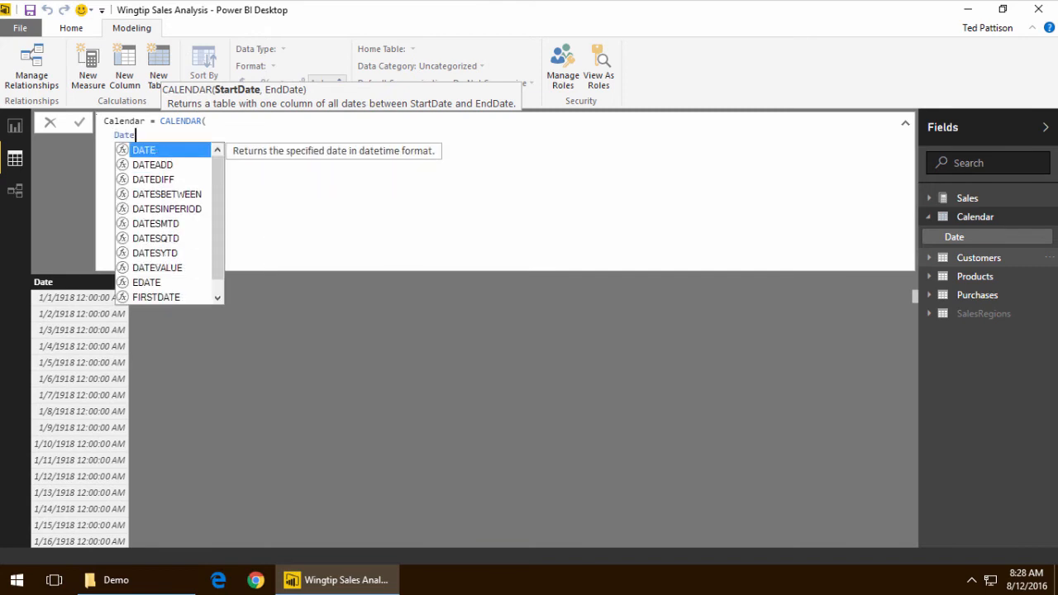
{"action": "type", "text": "(201"}
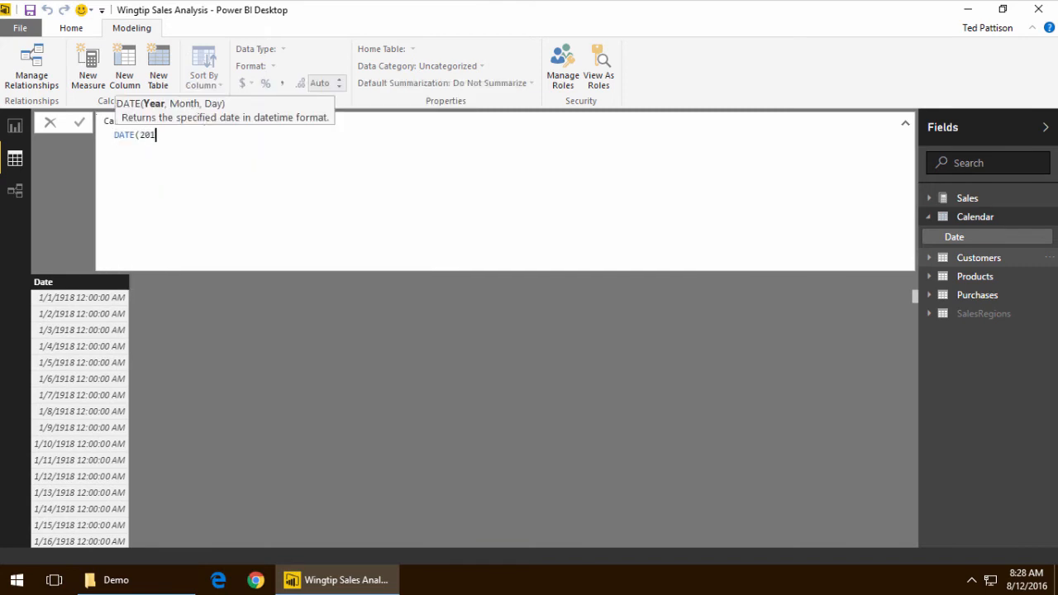
{"action": "type", "text": ",  1, 1"}
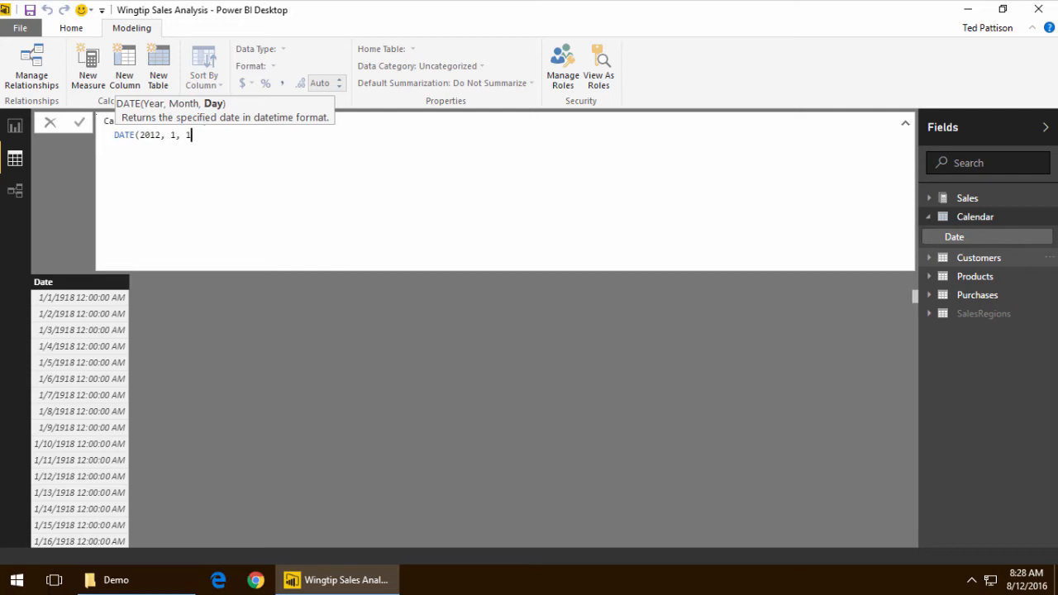
{"action": "type", "text": "),"}
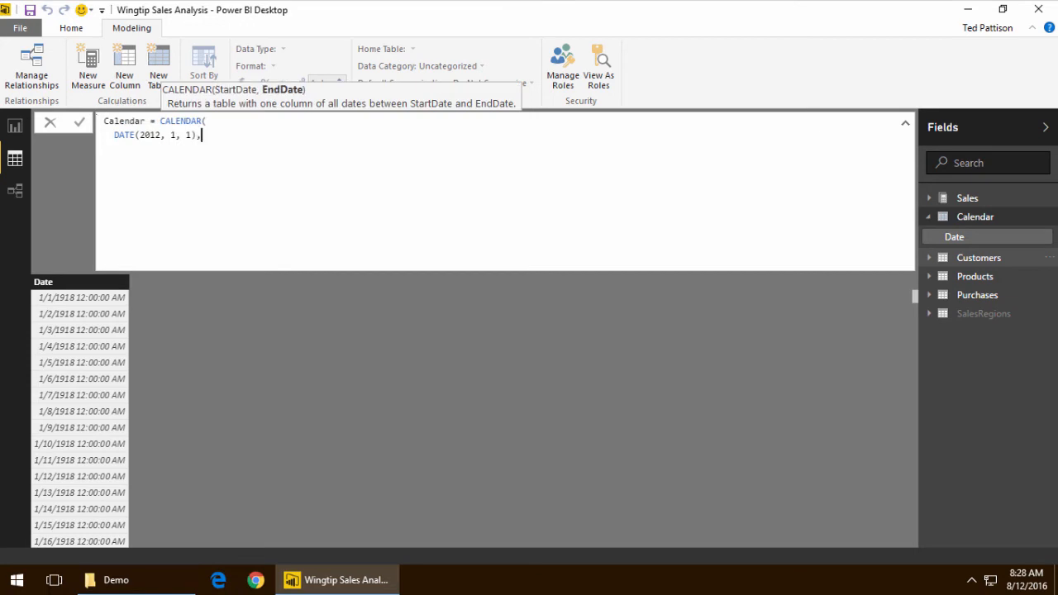
{"action": "key", "text": "Return"}
{"action": "type", "text": "DATE("}
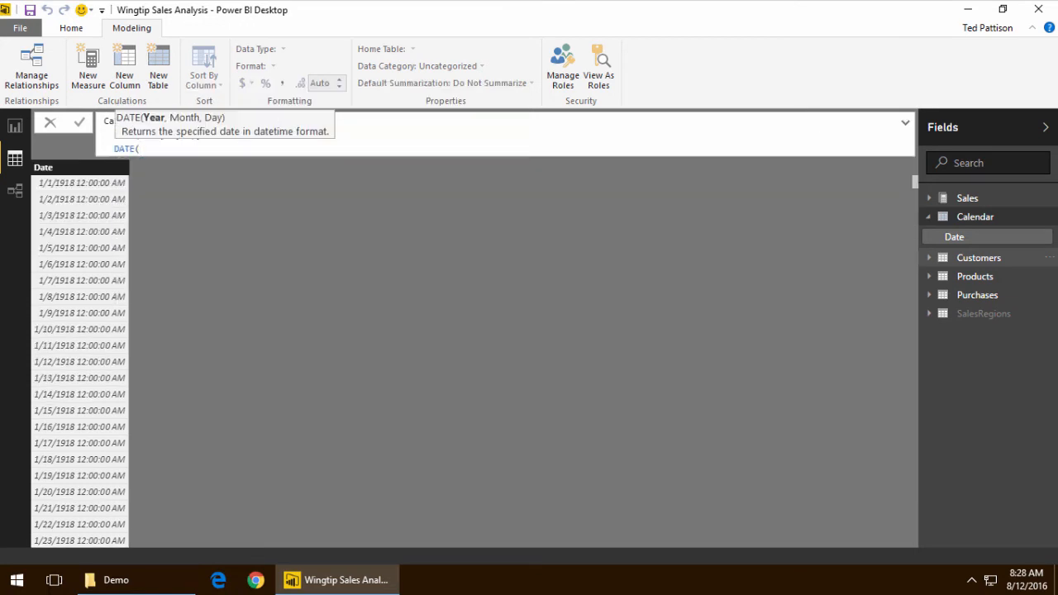
{"action": "type", "text": "2015, "}
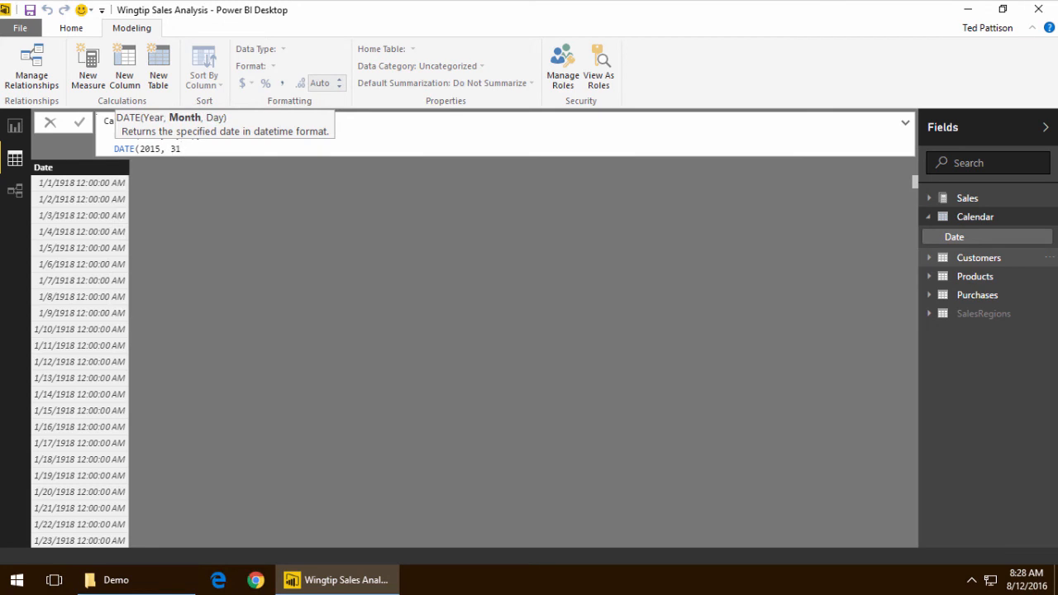
{"action": "type", "text": "12, 31)"}
{"action": "key", "text": "Return"}
{"action": "type", "text": ")"}
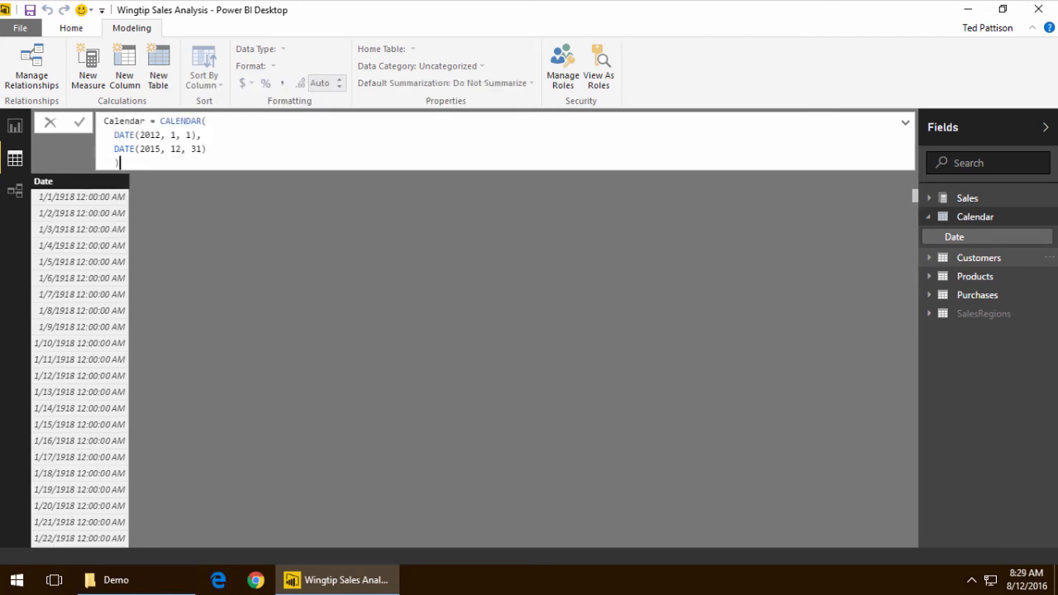
{"action": "key", "text": "Return"}
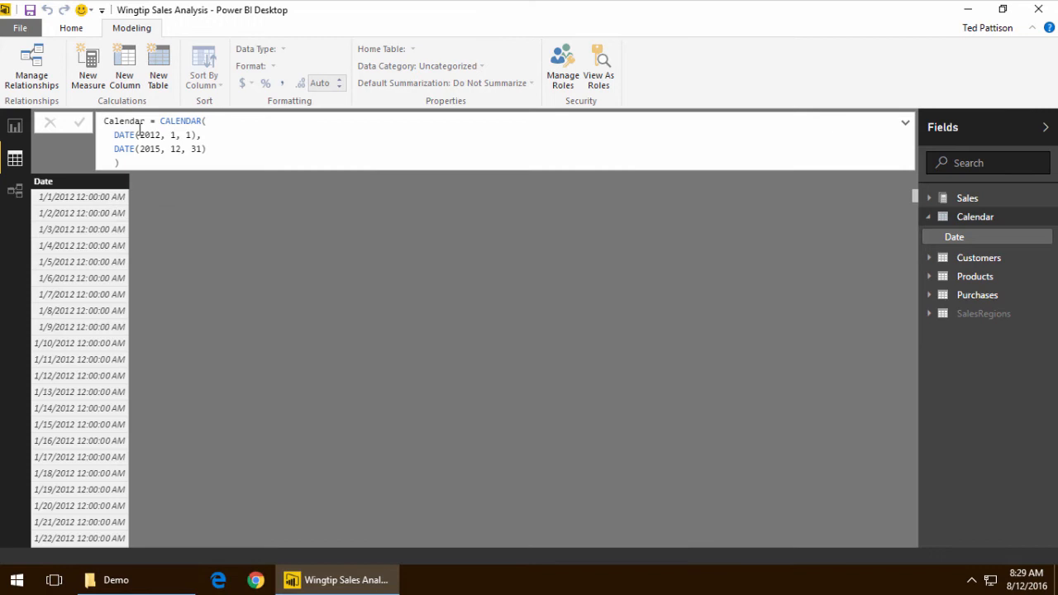
Replace the start year 2012 with YEAR(MIN(Sales[PurchaseDate])) in the Calendar formula
{"action": "left_click", "coordinate": [15, 192]}
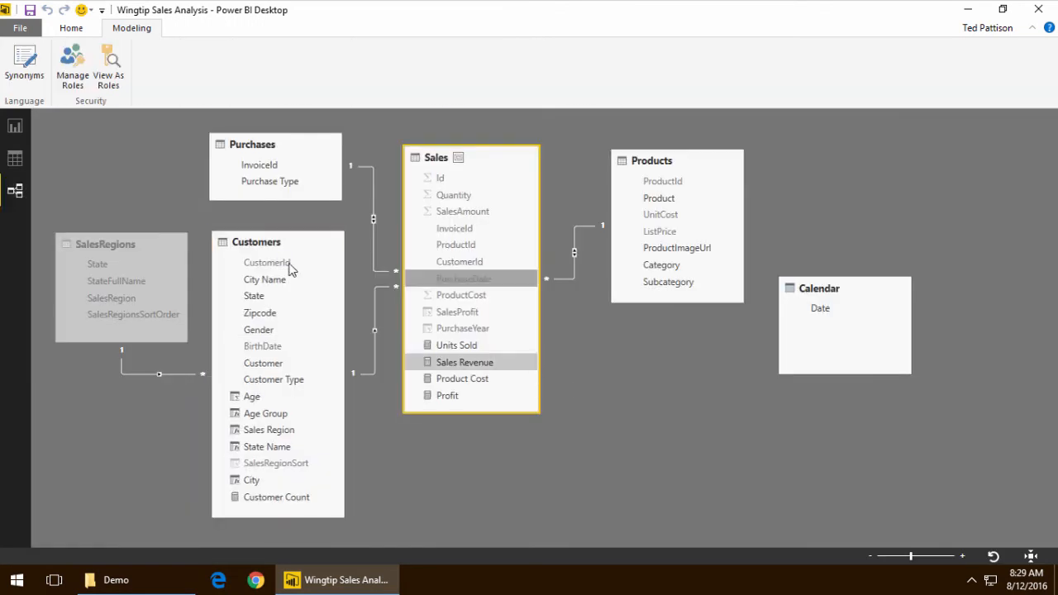
{"action": "left_click", "coordinate": [15, 160]}
{"action": "double_click", "coordinate": [151, 134]}
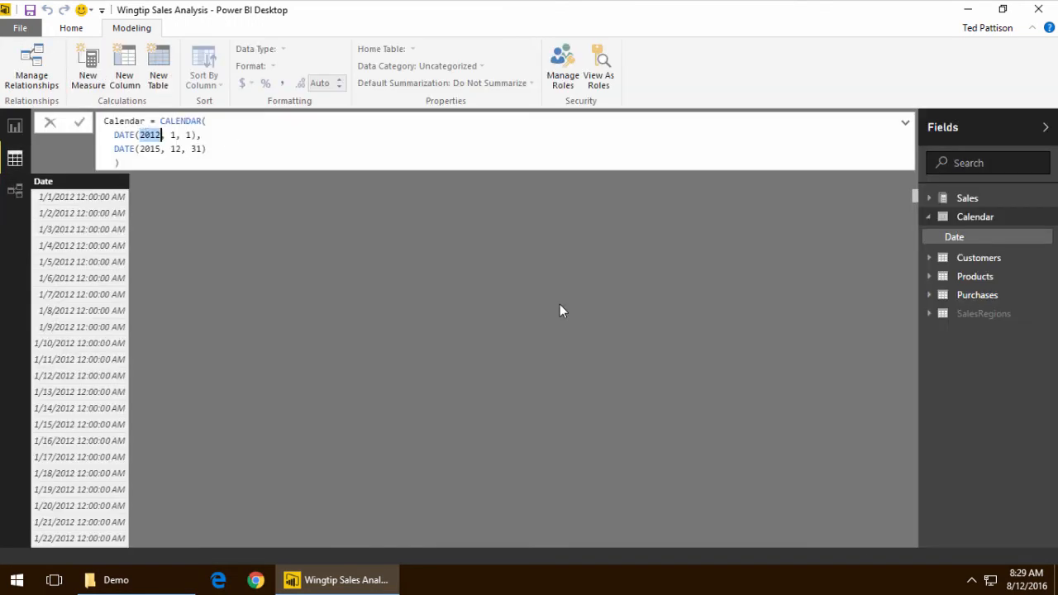
{"action": "key", "text": "Delete"}
{"action": "type", "text": "YE"}
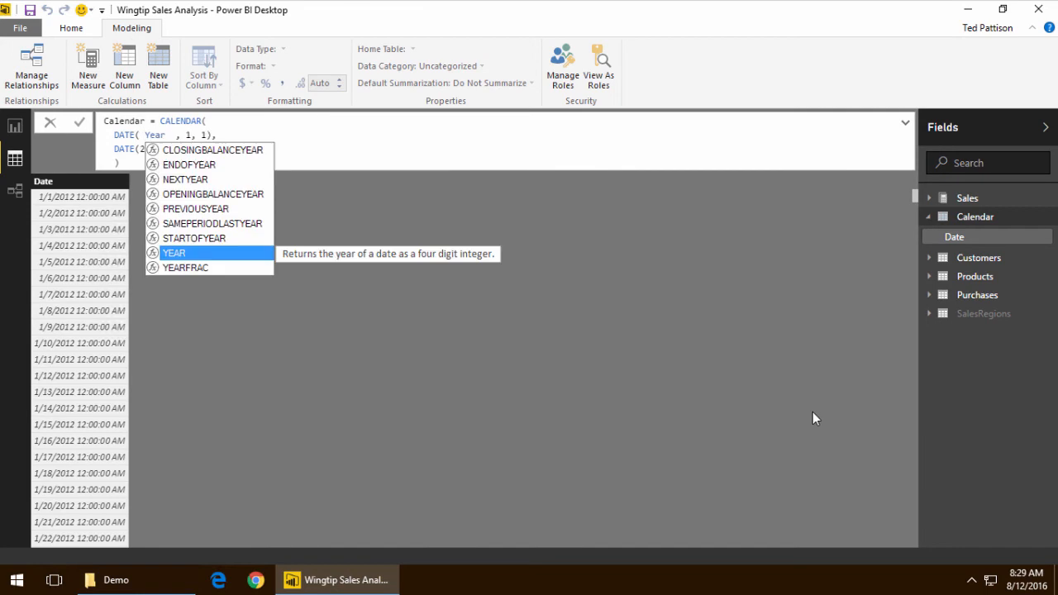
{"action": "key", "text": "Tab"}
{"action": "type", "text": ")"}
{"action": "key", "text": "Left"}
{"action": "key", "text": "Left"}
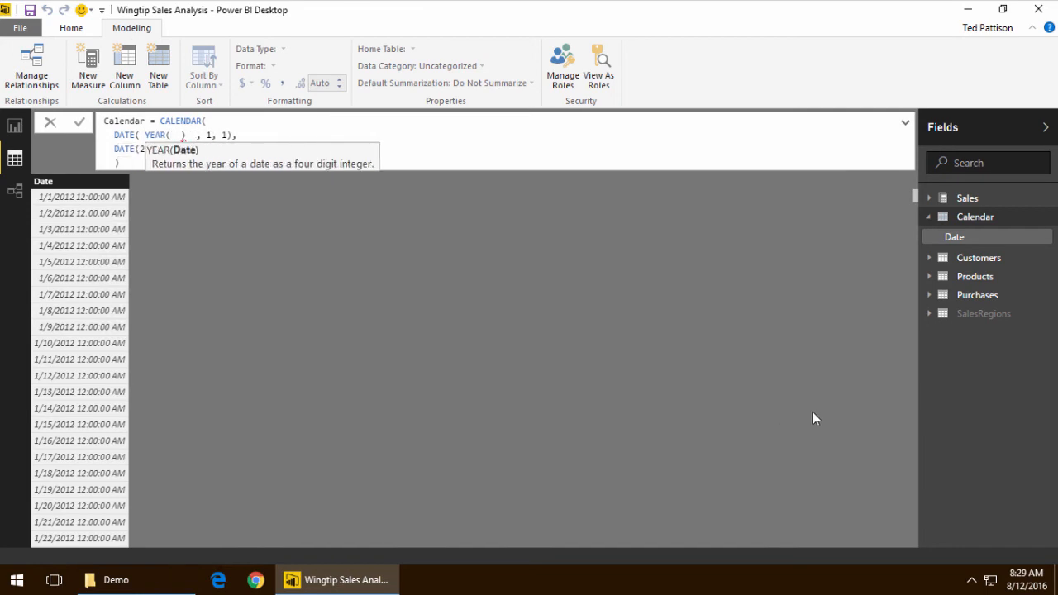
{"action": "type", "text": "MI"}
{"action": "key", "text": "Tab"}
{"action": "type", "text": ")"}
{"action": "key", "text": "Left"}
{"action": "key", "text": "Left"}
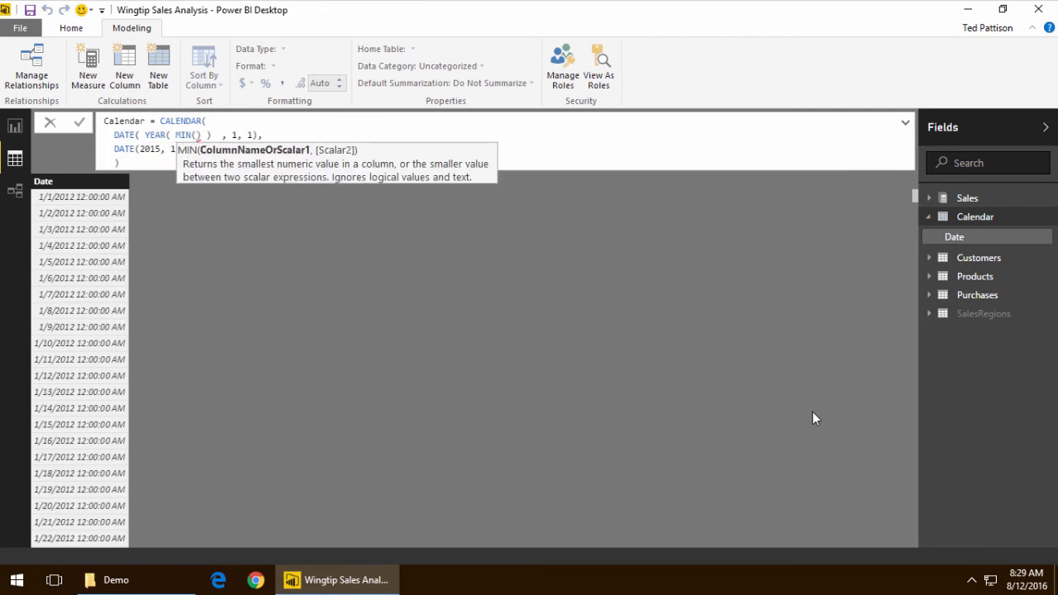
{"action": "type", "text": "Sa"}
{"action": "key", "text": "Down"}
{"action": "key", "text": "Down"}
{"action": "key", "text": "Down"}
{"action": "key", "text": "Down"}
{"action": "key", "text": "Tab"}
{"action": "key", "text": "Right"}
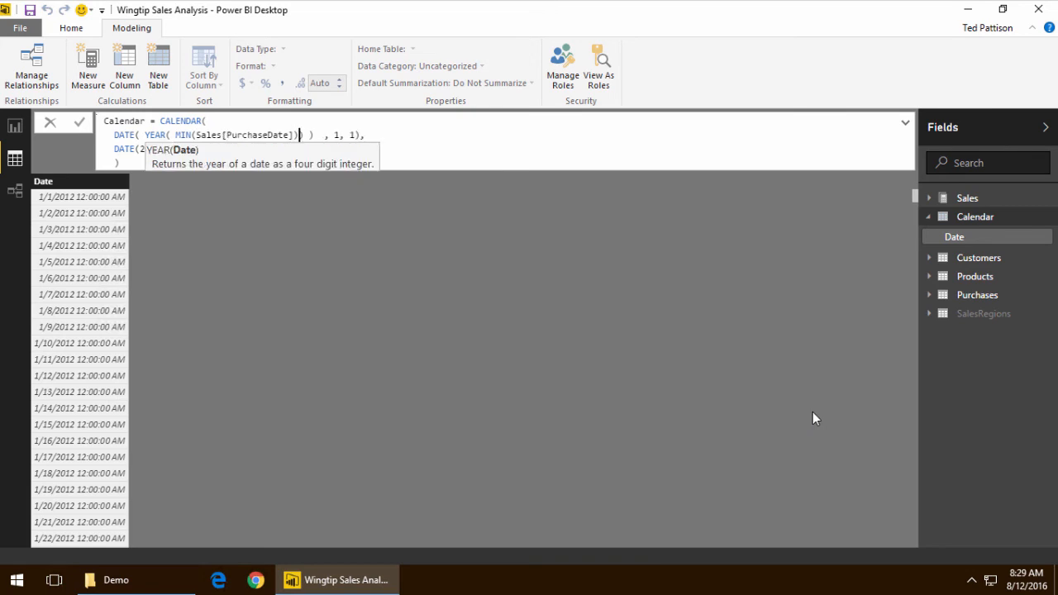
{"action": "key", "text": "Return"}
Copy that expression over the end year 2015 and change it to YEAR(MAX(Sales[PurchaseDate]))
{"action": "left_click", "coordinate": [317, 140]}
{"action": "key", "text": "Left"}
{"action": "key", "text": "Left"}
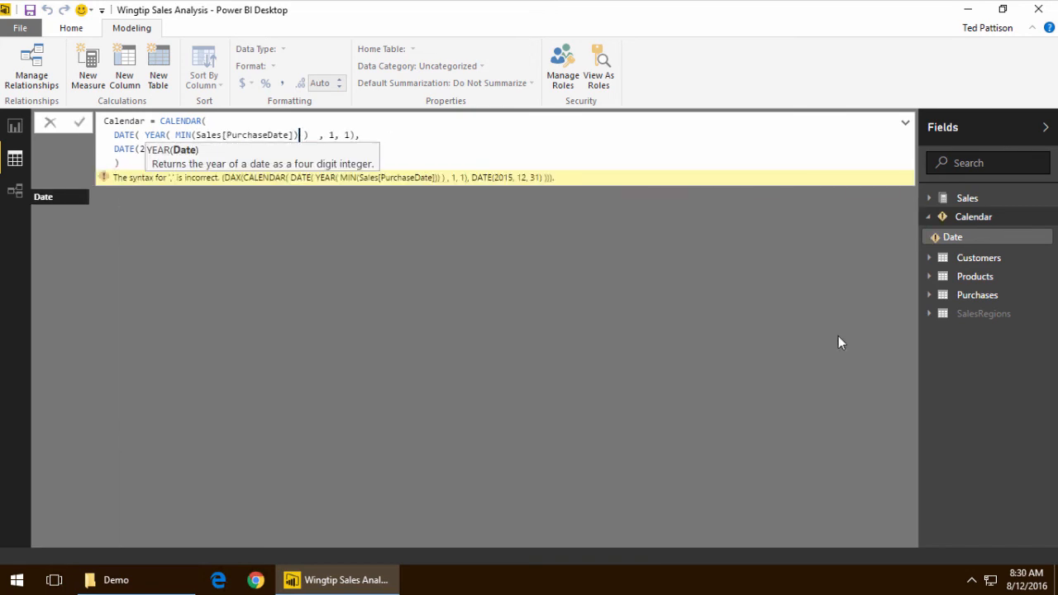
{"action": "key", "text": "Right"}
{"action": "key", "text": "ctrl+shift+Left"}
{"action": "key", "text": "ctrl+shift+Left"}
{"action": "key", "text": "ctrl+shift+Left"}
{"action": "key", "text": "ctrl+c"}
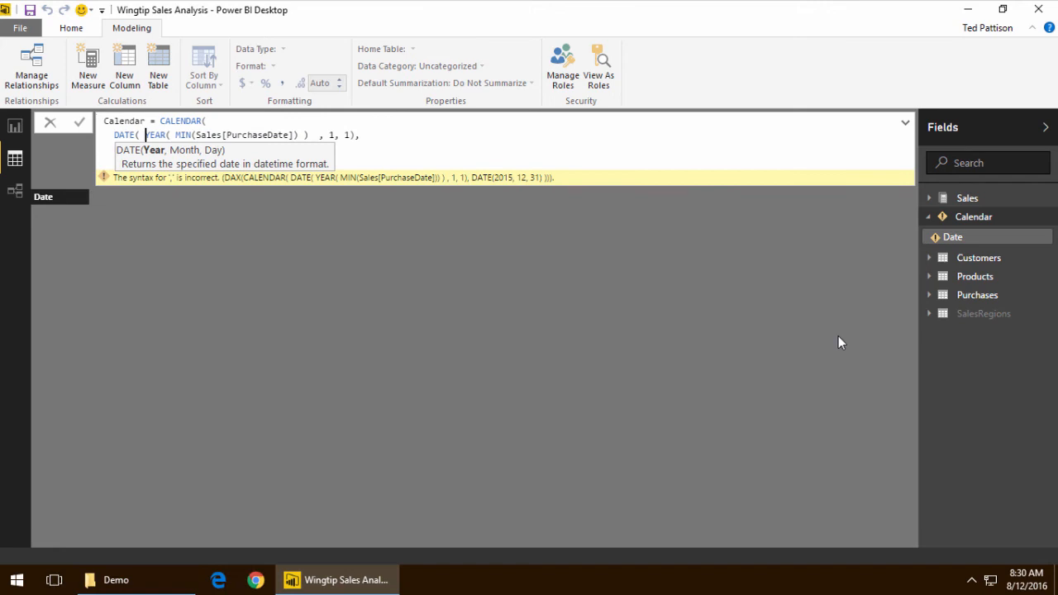
{"action": "key", "text": "Down"}
{"action": "key", "text": "ctrl+shift+Right"}
{"action": "key", "text": "ctrl+v"}
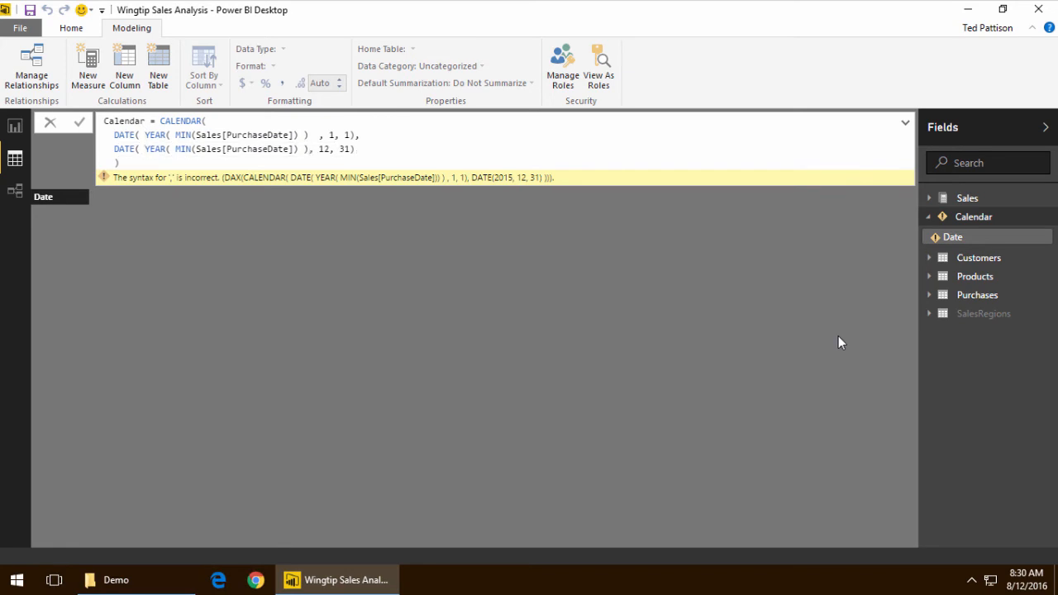
{"action": "key", "text": "shift+Right"}
{"action": "key", "text": "shift+Right"}
{"action": "key", "text": "shift+Right"}
{"action": "type", "text": "MAX"}
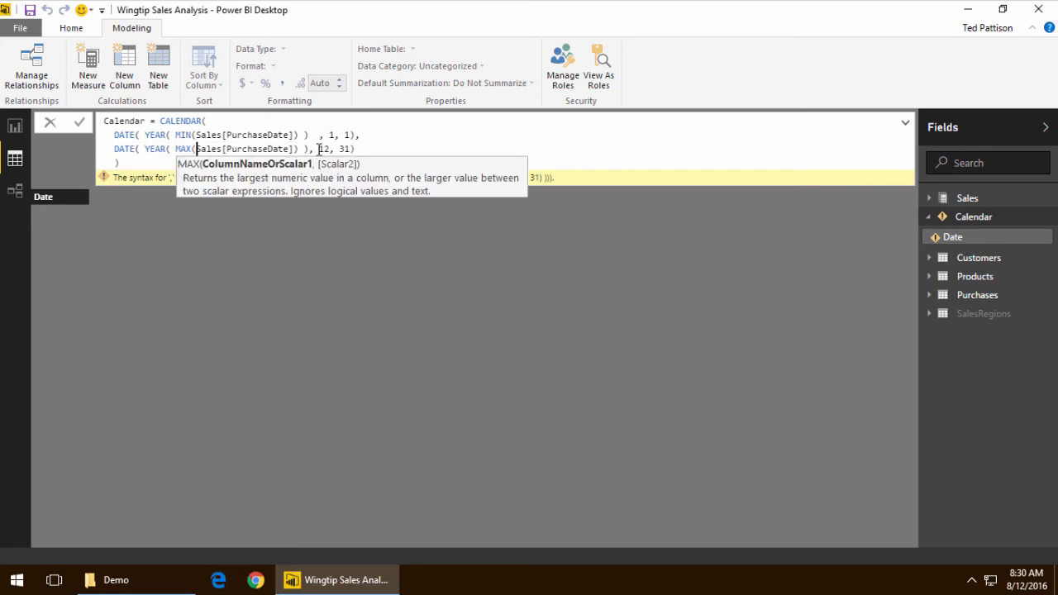
{"action": "key", "text": "Return"}
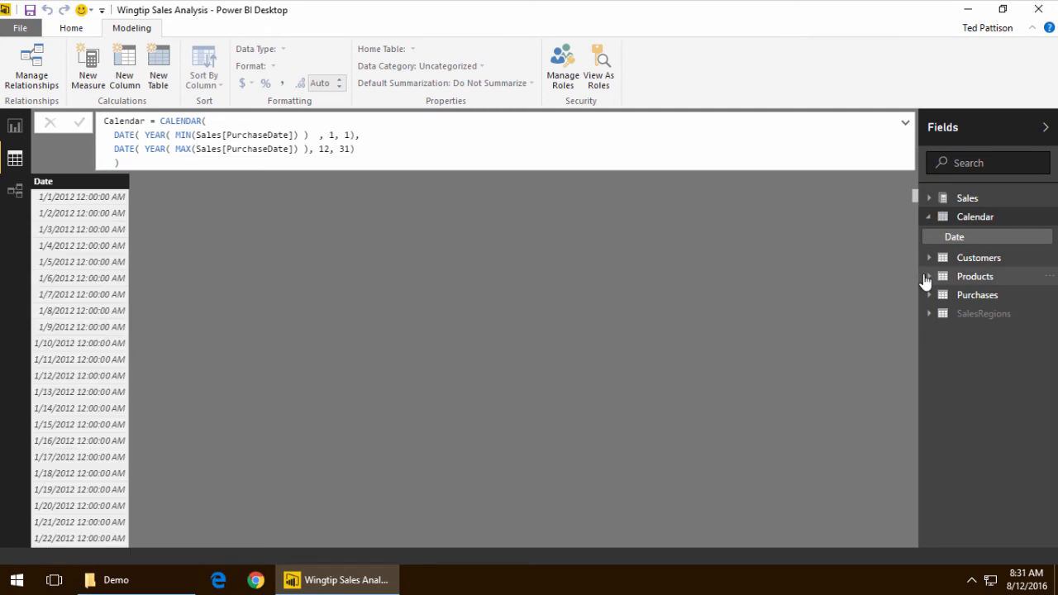
Make Calendar Date a Date data type shown in short M/d/yyyy format
{"action": "left_click", "coordinate": [58, 181]}
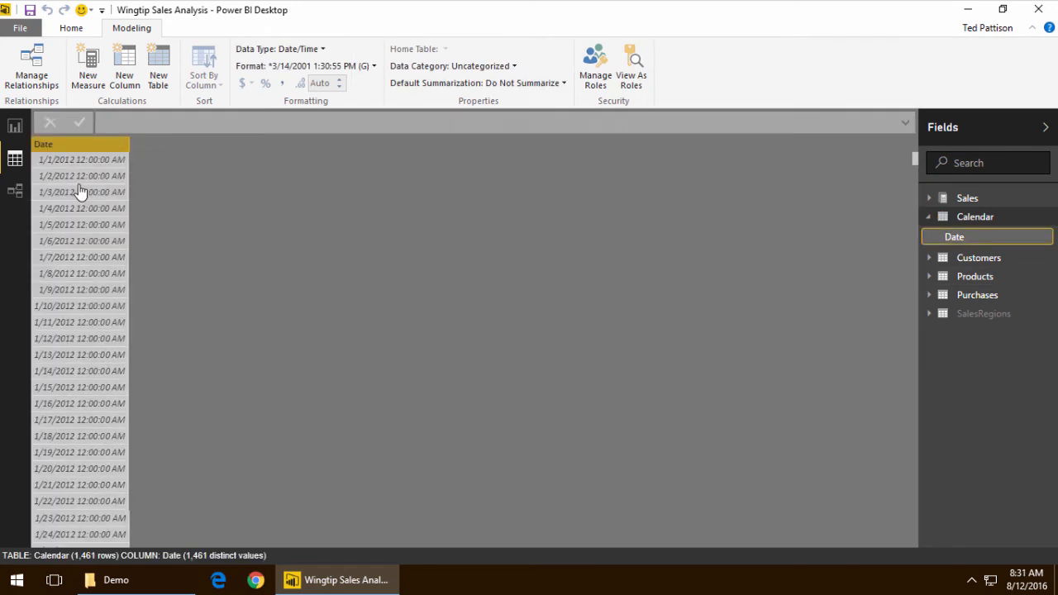
{"action": "left_click", "coordinate": [281, 49]}
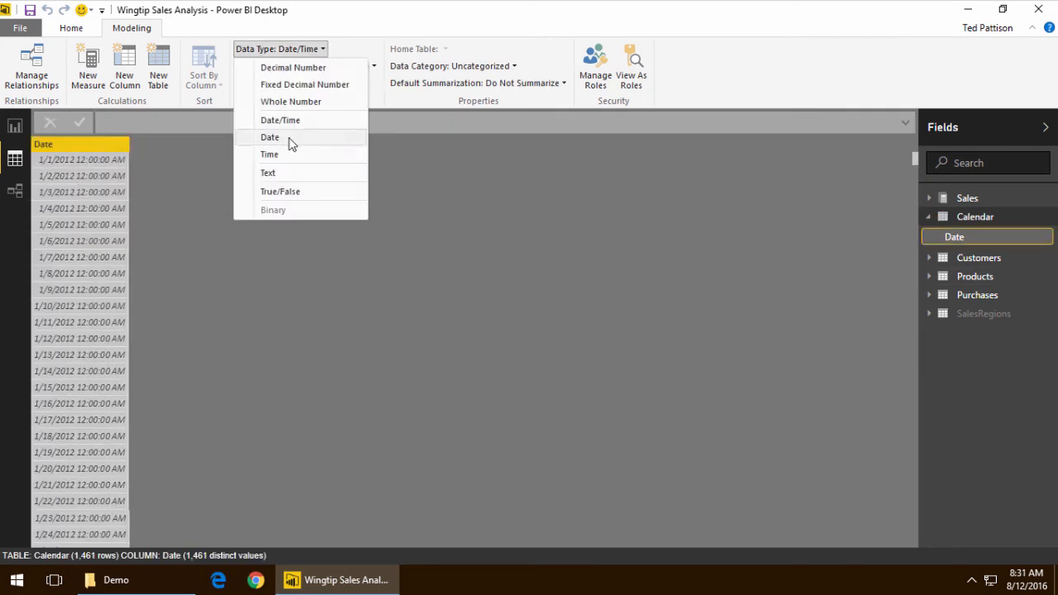
{"action": "left_click", "coordinate": [281, 142]}
{"action": "left_click", "coordinate": [355, 66]}
{"action": "mouse_move", "coordinate": [281, 118]}
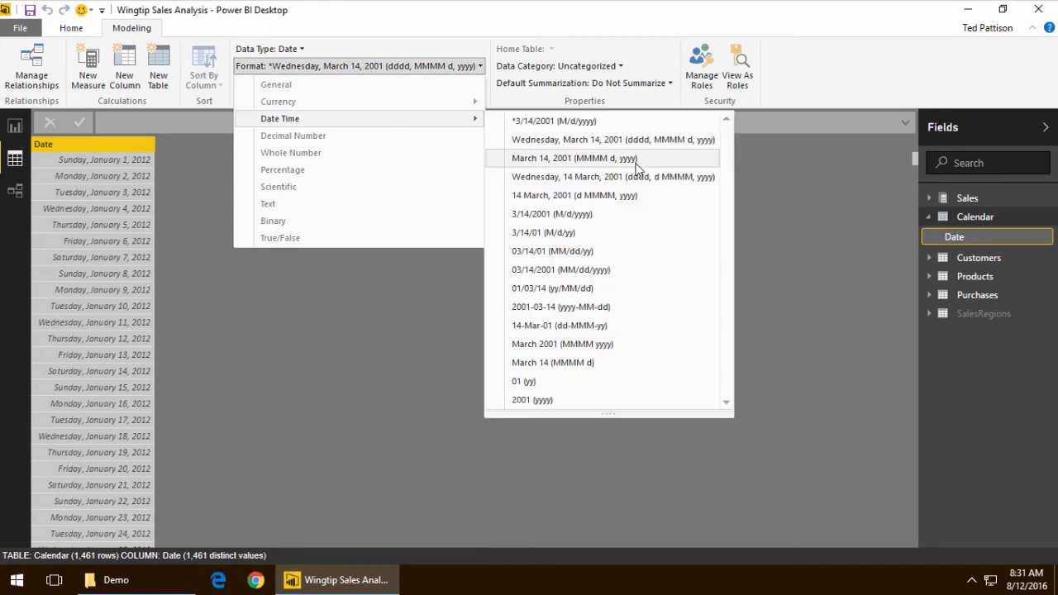
{"action": "left_click", "coordinate": [576, 214]}
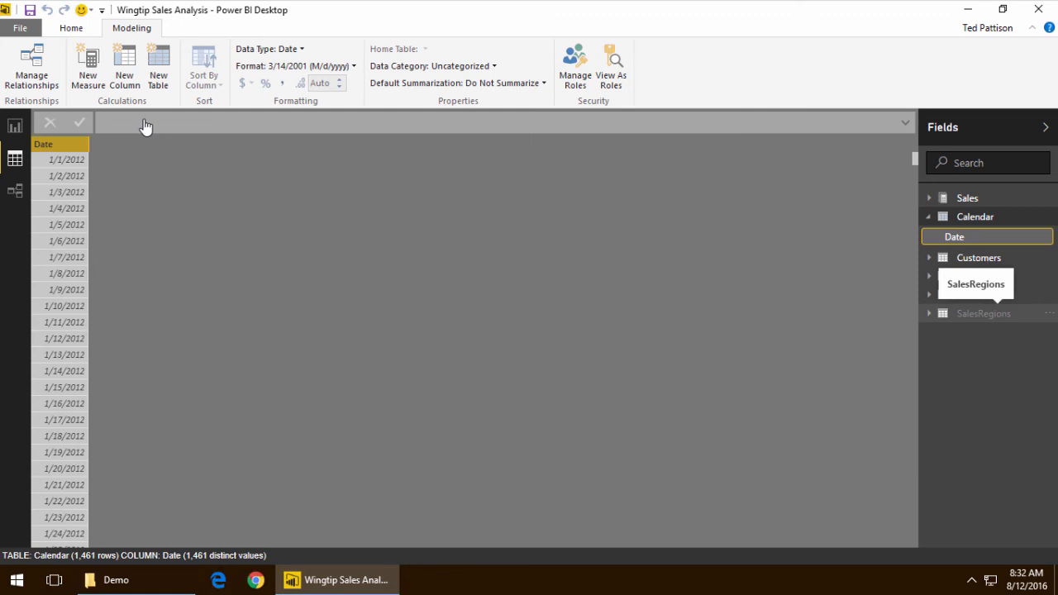
Add a Year column as YEAR('Calendar'[Date])
{"action": "left_click", "coordinate": [124, 66]}
{"action": "type", "text": "Year ="}
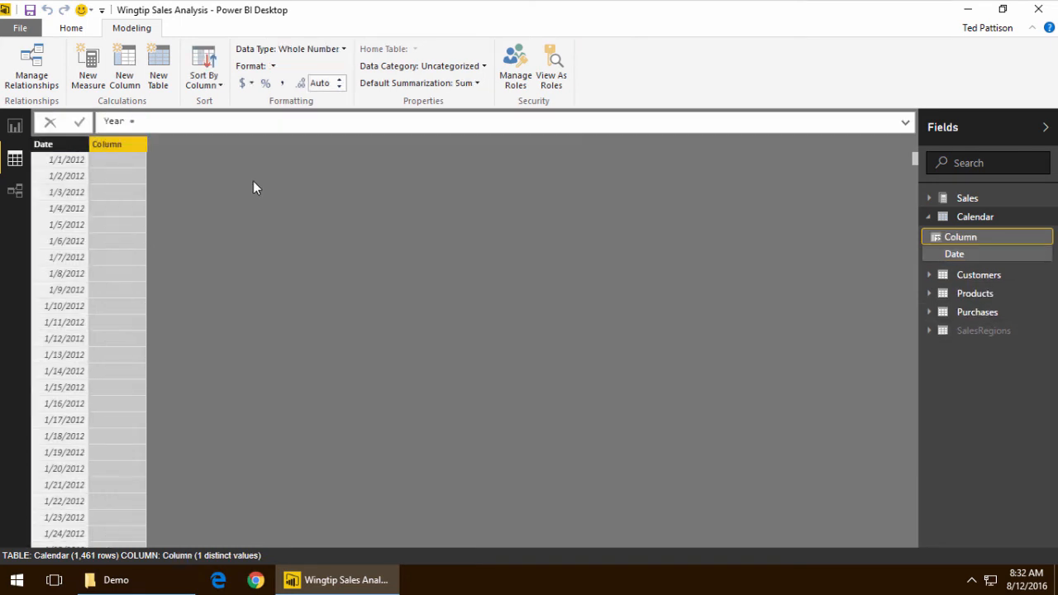
{"action": "type", "text": " year"}
{"action": "key", "text": "Tab"}
{"action": "left_click", "coordinate": [43, 144]}
{"action": "key", "text": "Return"}
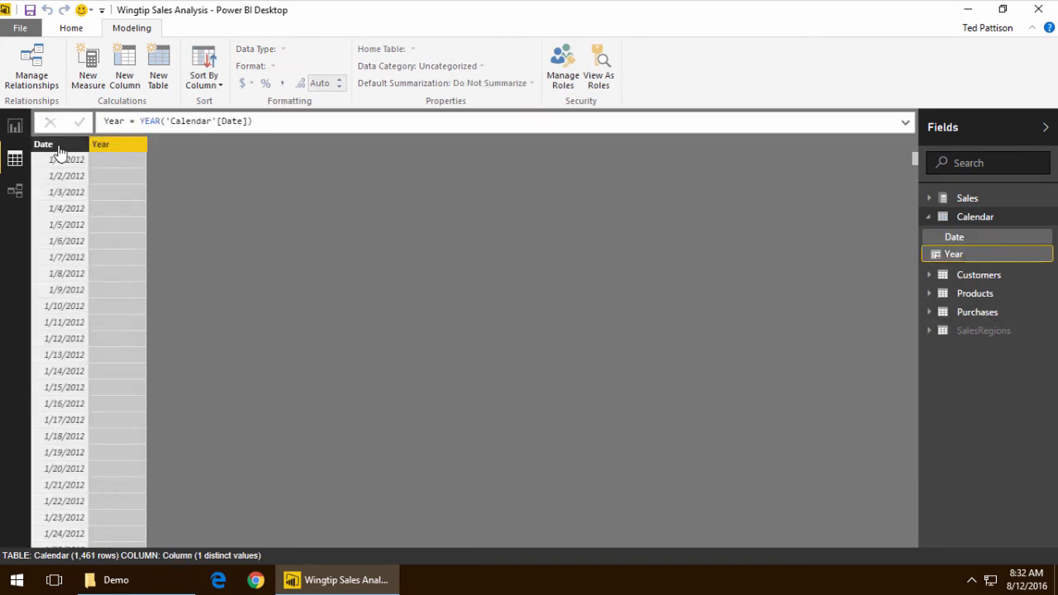
Add a Quarter column combining YEAR with FORMAT('Calendar'[Date], "Q")
{"action": "left_click", "coordinate": [124, 66]}
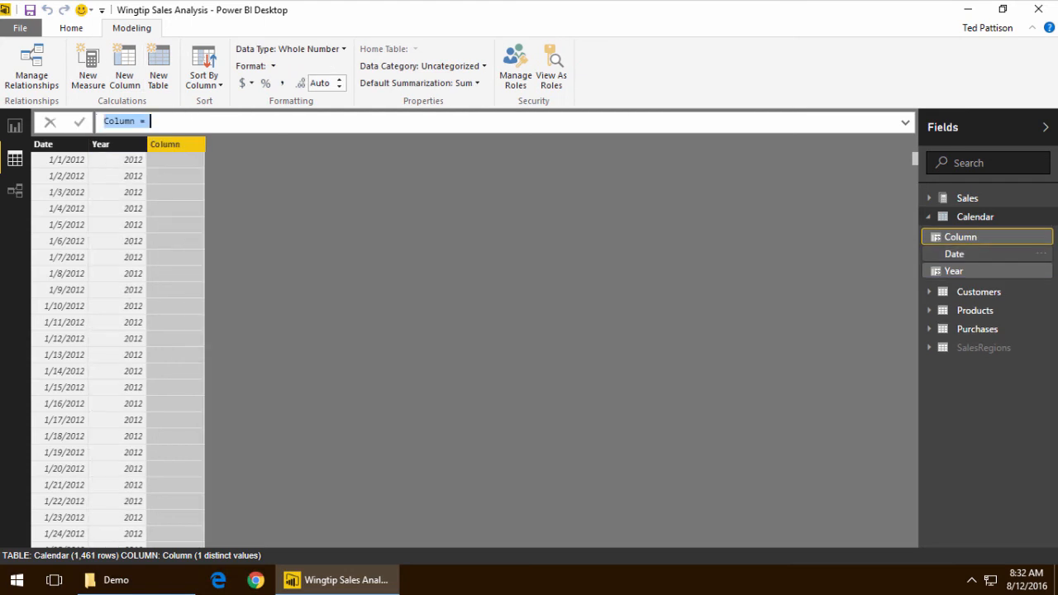
{"action": "type", "text": "Quarter = Fo"}
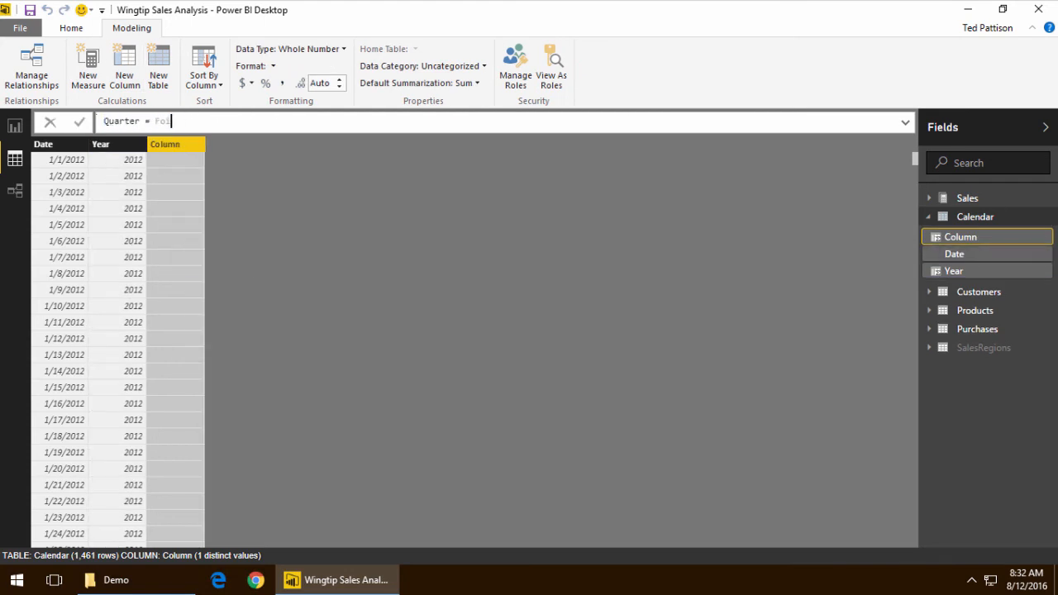
{"action": "type", "text": "r"}
{"action": "key", "text": "Tab"}
{"action": "left_click", "coordinate": [43, 144]}
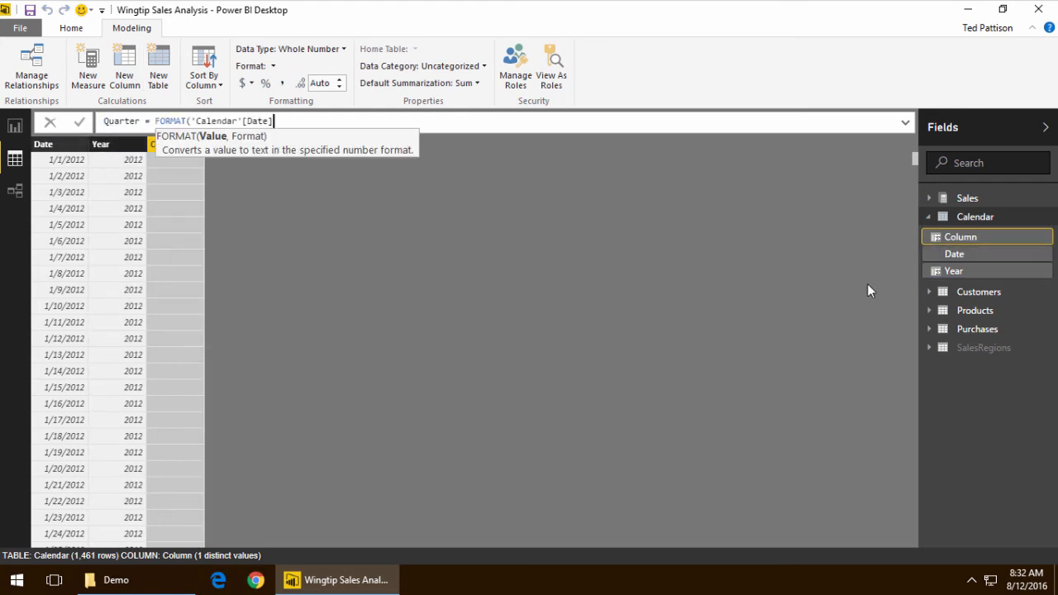
{"action": "type", "text": ", \"q\""}
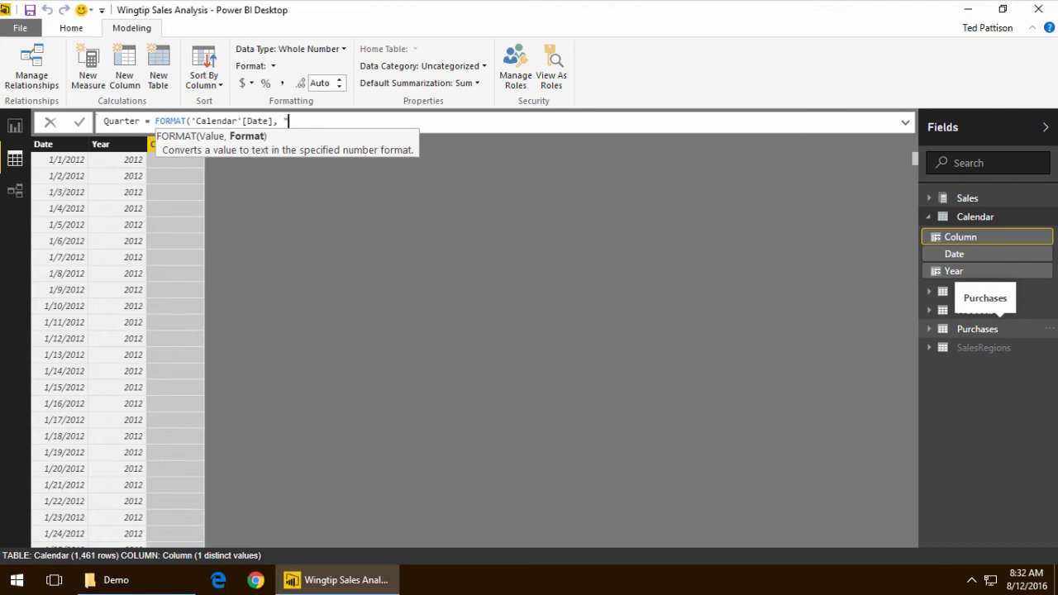
{"action": "type", "text": ")"}
{"action": "key", "text": "Return"}
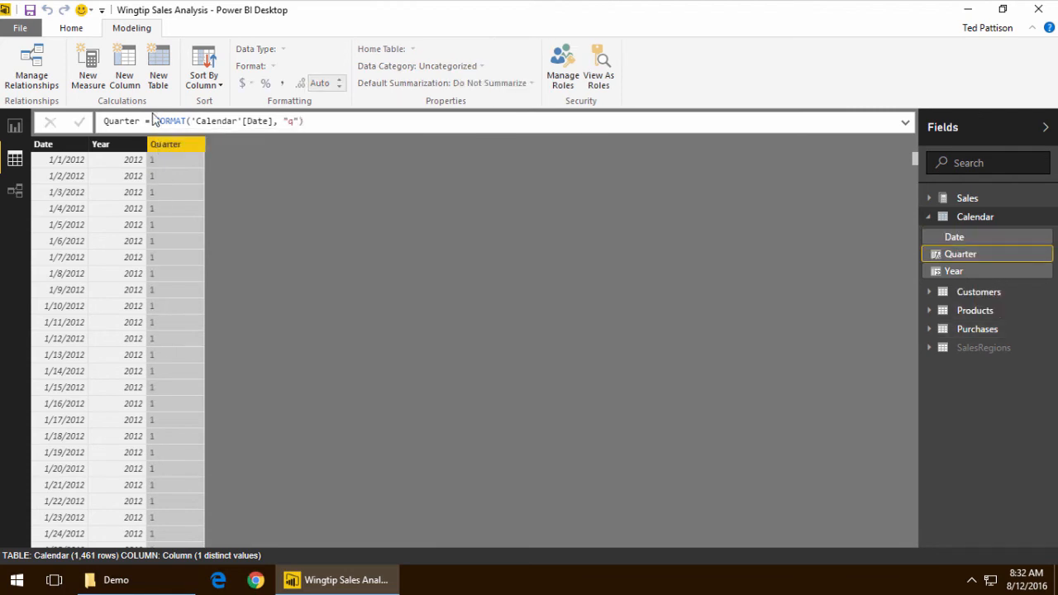
{"action": "left_click", "coordinate": [154, 120]}
{"action": "type", "text": "Year() & "}
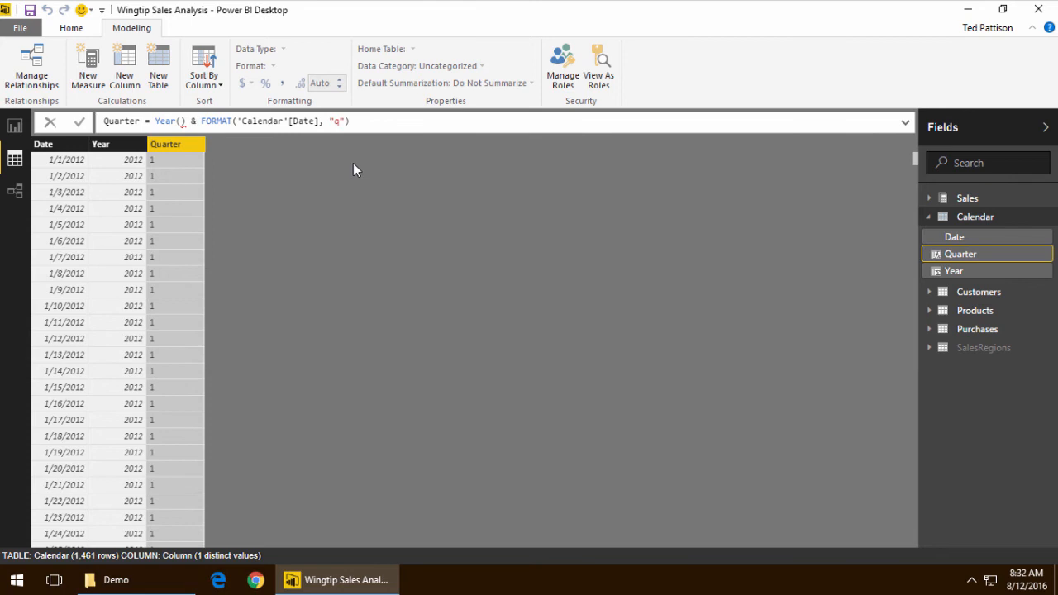
{"action": "type", "text": "\"Q\" &"}
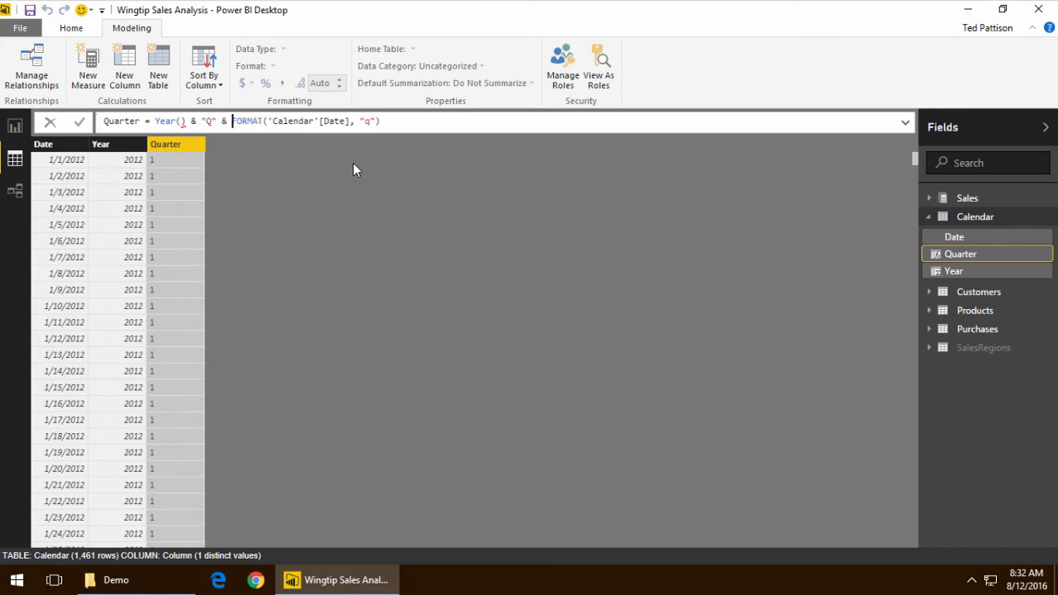
{"action": "key", "text": "Left"}
{"action": "key", "text": "Left"}
Fix Quarter to use 'Calendar'[Date] inside YEAR and a "-Q" separator, giving 2012-Q1
{"action": "left_click", "coordinate": [45, 143]}
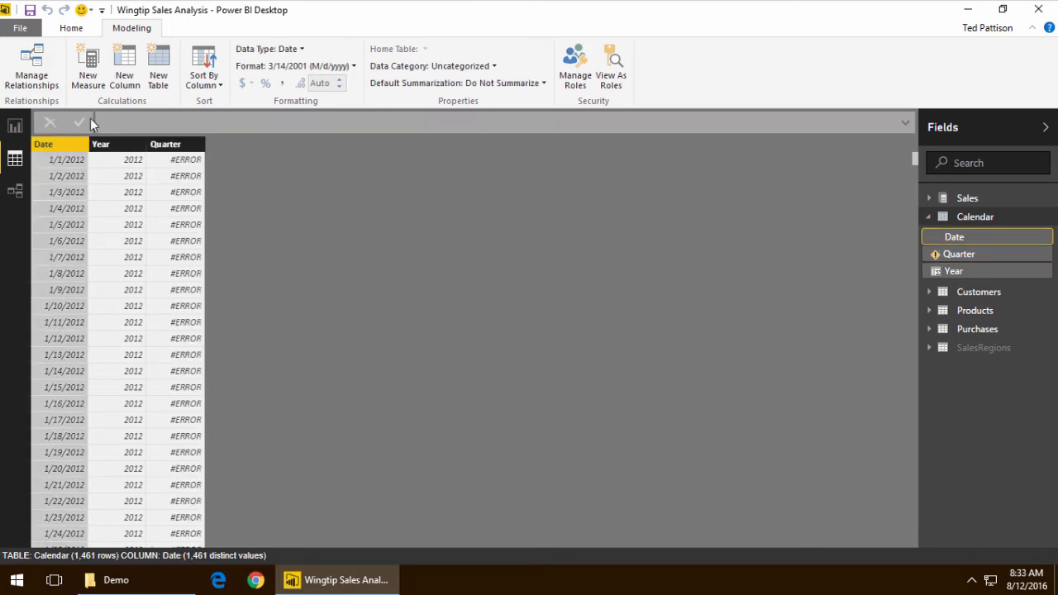
{"action": "left_click", "coordinate": [164, 144]}
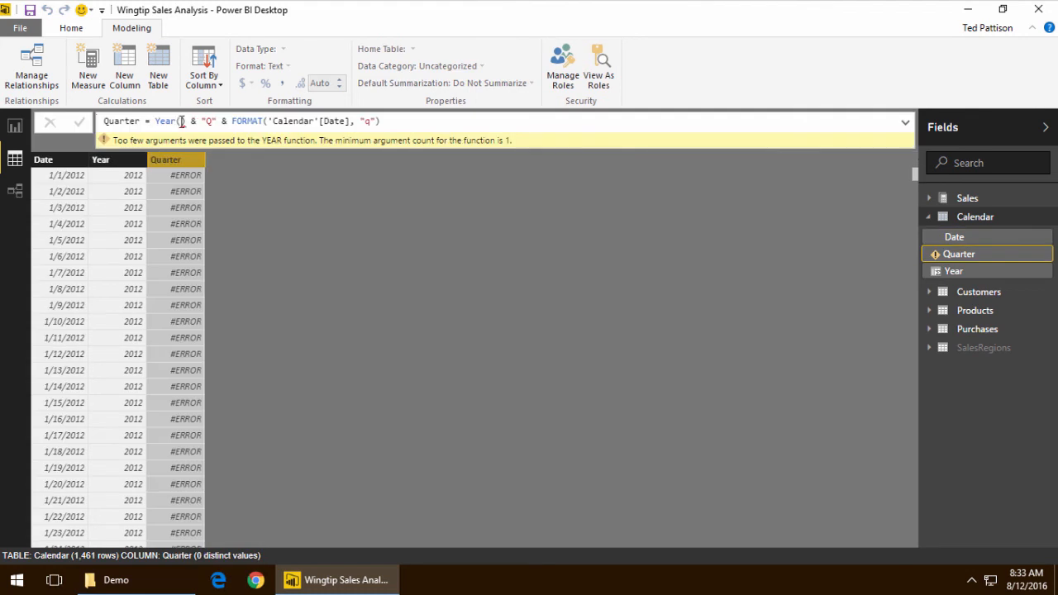
{"action": "left_click", "coordinate": [179, 121]}
{"action": "type", "text": "da"}
{"action": "key", "text": "Up"}
{"action": "key", "text": "Up"}
{"action": "key", "text": "Up"}
{"action": "key", "text": "Tab"}
{"action": "key", "text": "Return"}
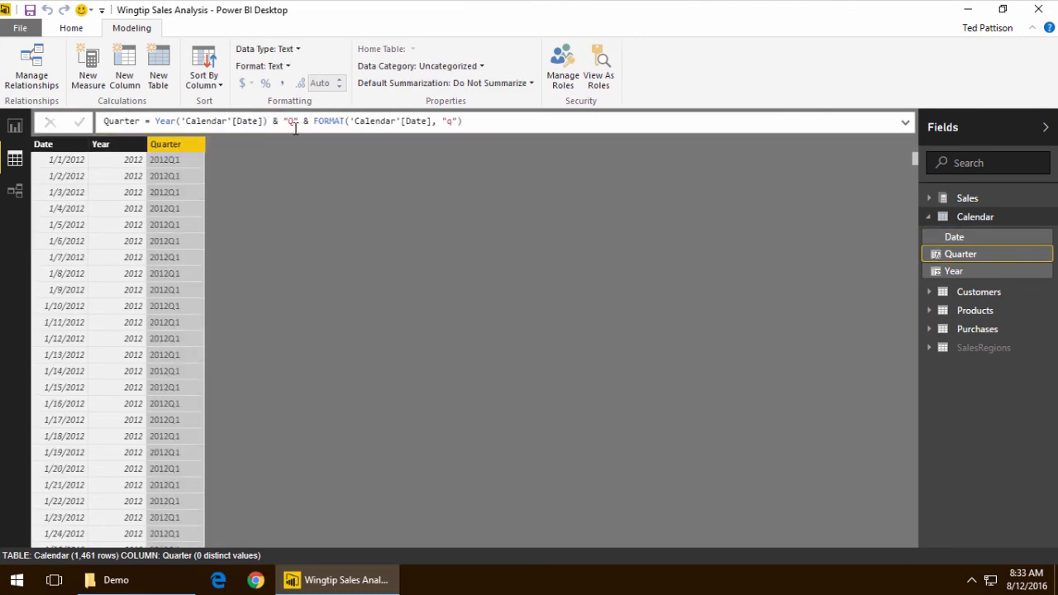
{"action": "type", "text": "-"}
{"action": "key", "text": "Return"}
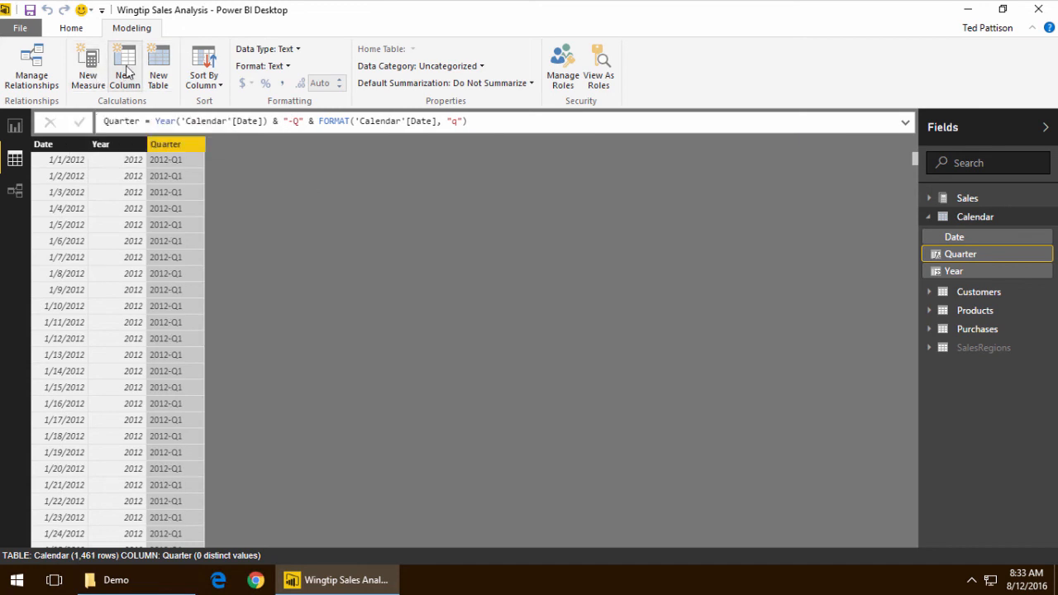
{"action": "key", "text": "ctrl+shift+n"}
{"action": "type", "text": "Month ="}
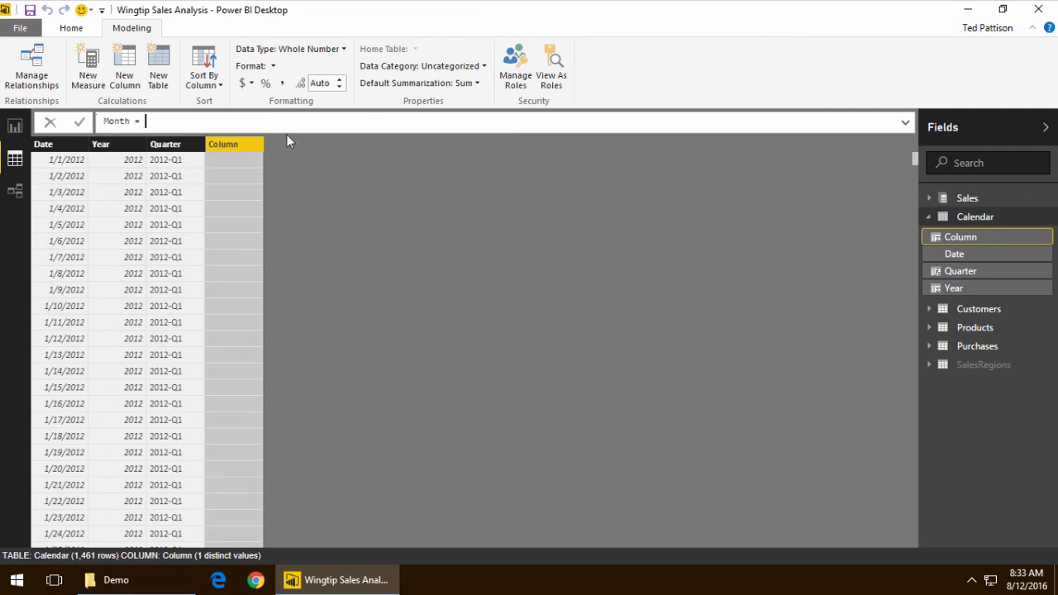
{"action": "type", "text": "FORMAT("}
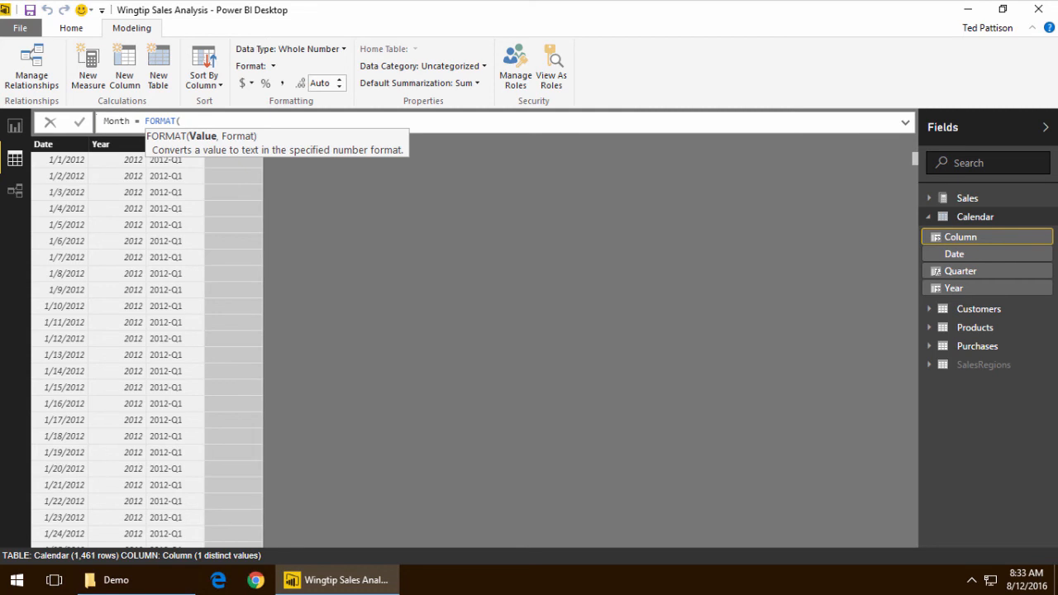
{"action": "type", "text": "l"}
Add Month = FORMAT('Calendar'[Date], "MMM yyyy") and MonthSort = FORMAT('Calendar'[Date], "yyyy-MM")
{"action": "key", "text": "Down"}
{"action": "key", "text": "Down"}
{"action": "key", "text": "Down"}
{"action": "key", "text": "Tab"}
{"action": "type", "text": ","}
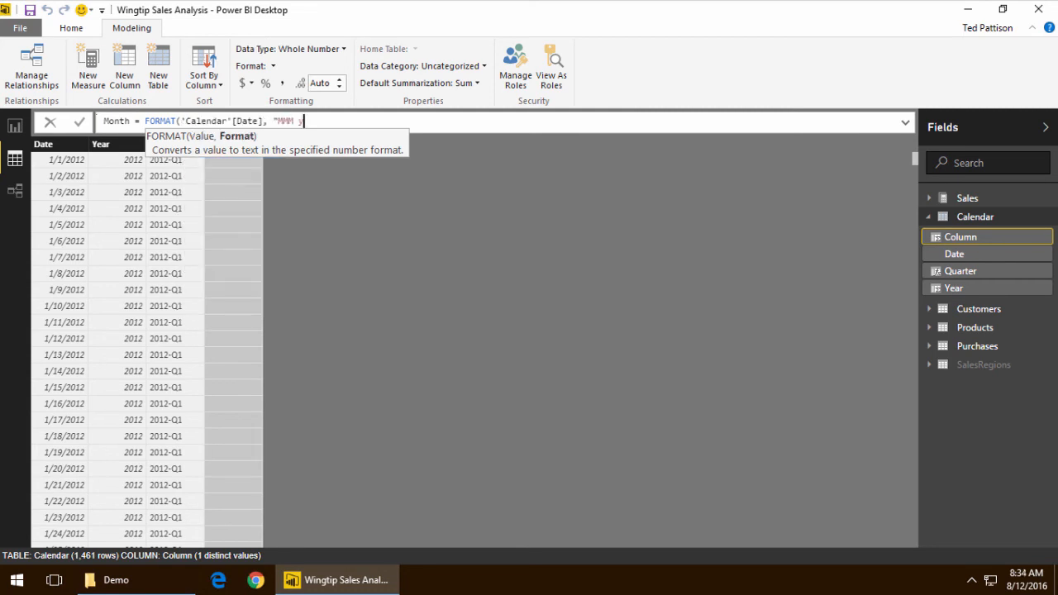
{"action": "type", "text": "\")"}
{"action": "key", "text": "Return"}
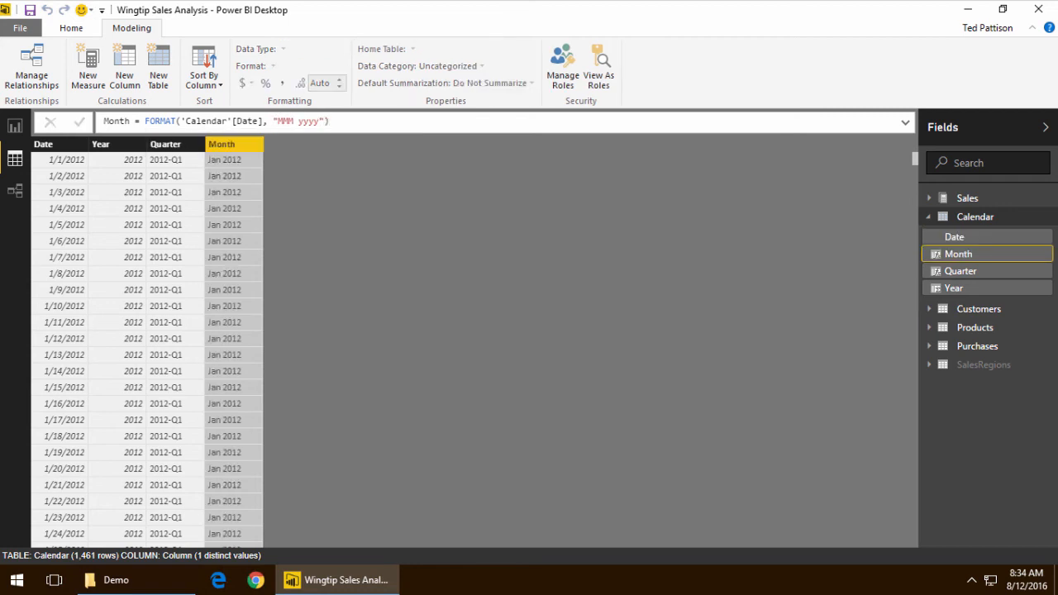
{"action": "left_click", "coordinate": [124, 66]}
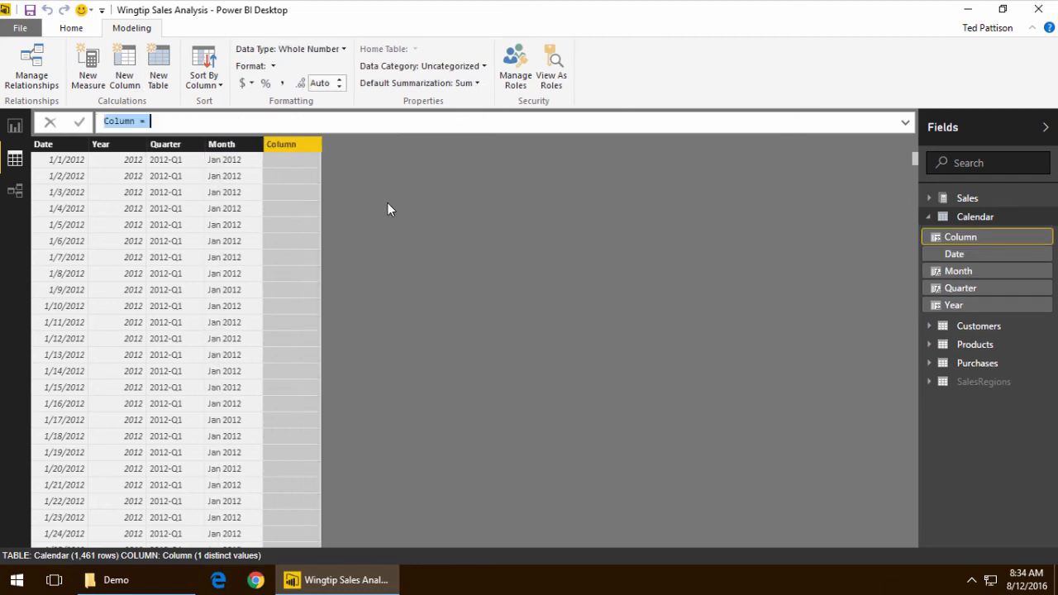
{"action": "type", "text": "MonthSort"}
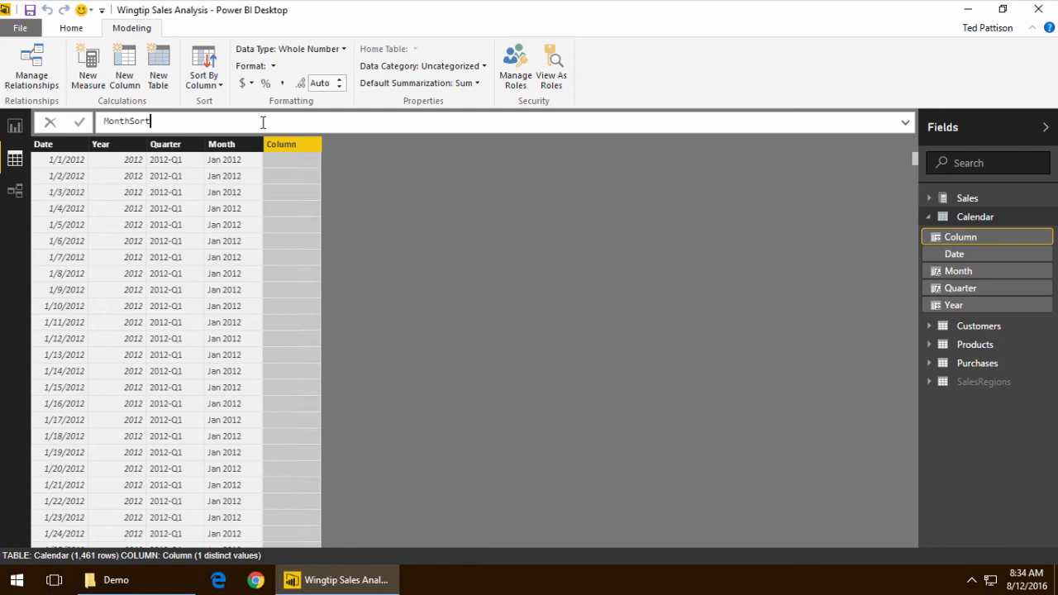
{"action": "type", "text": " = FORMAT("}
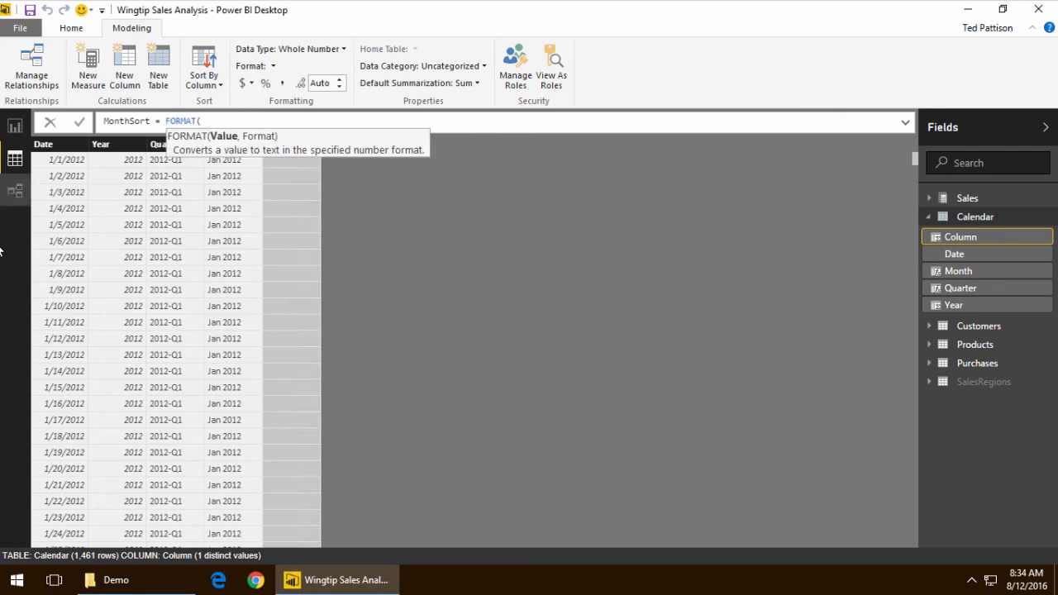
{"action": "type", "text": "'Calendar'[Date], \"yyyy-M"}
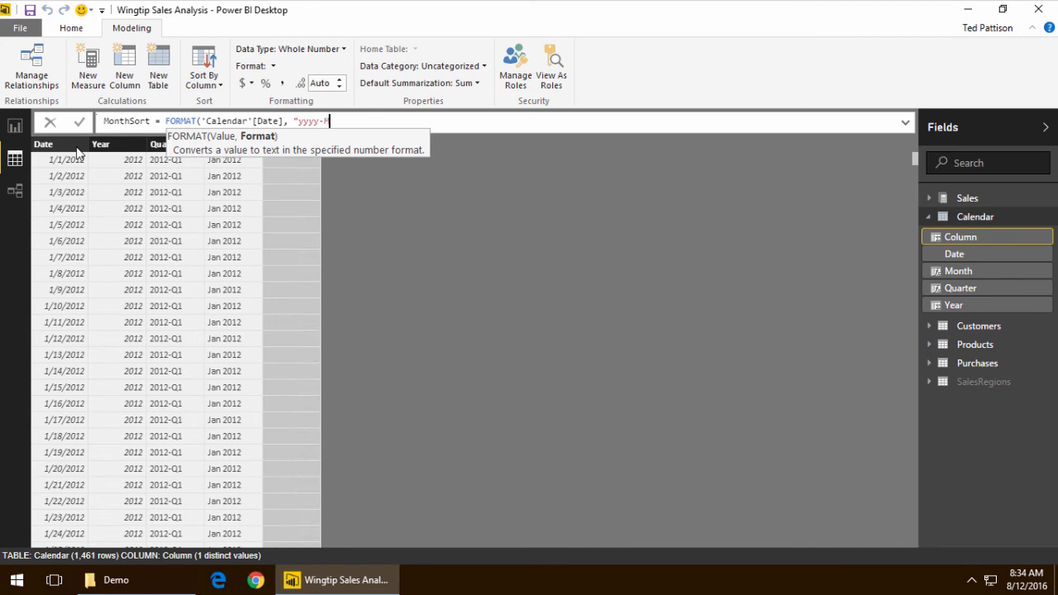
{"action": "type", "text": "M\")"}
{"action": "key", "text": "Return"}
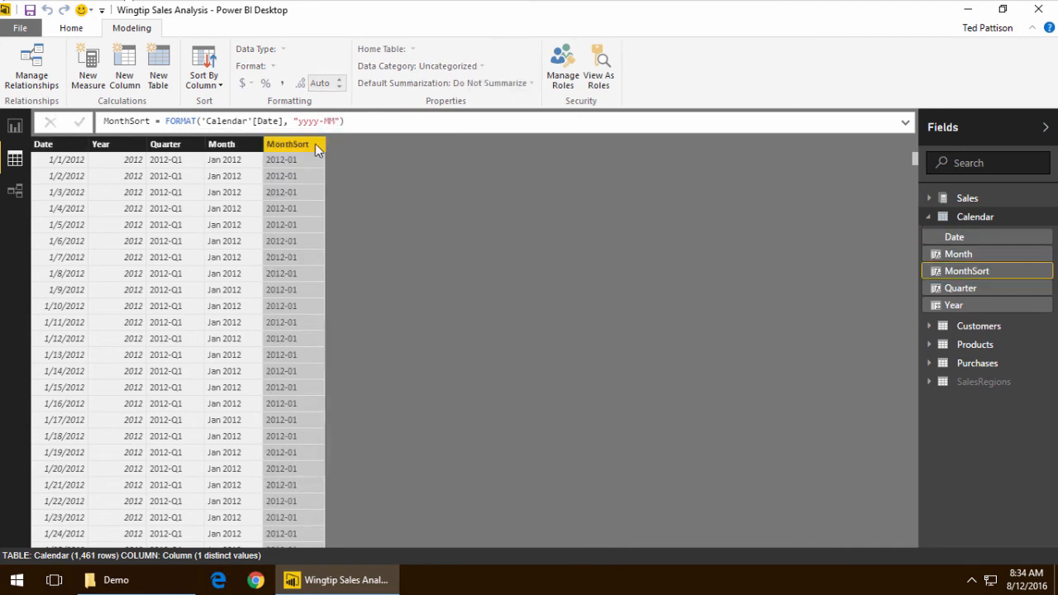
Sort Month by MonthSort and hide MonthSort from the report view
{"action": "left_click", "coordinate": [221, 143]}
{"action": "left_click", "coordinate": [204, 85]}
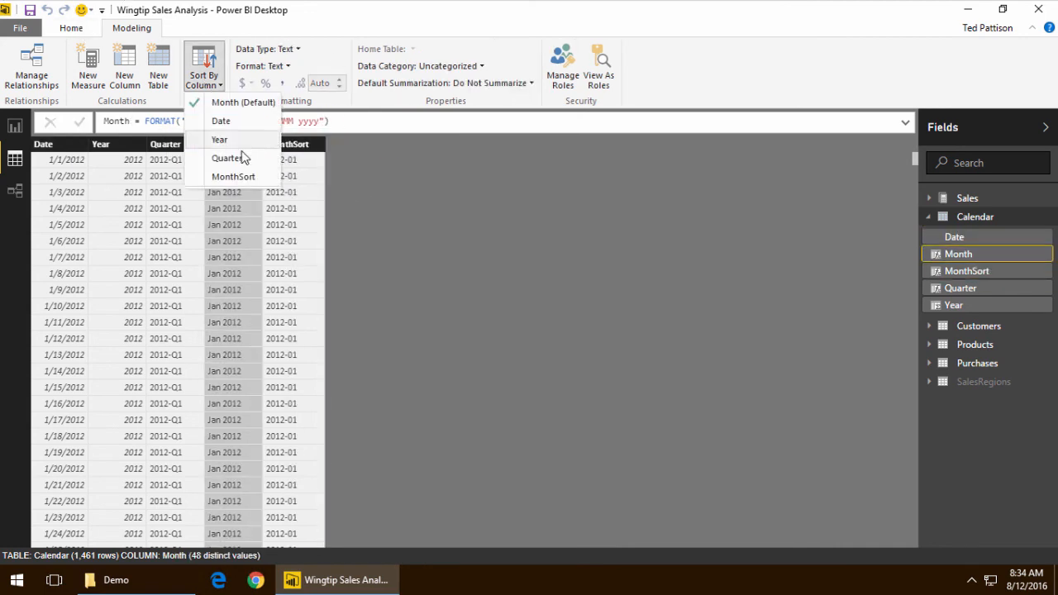
{"action": "left_click", "coordinate": [233, 176]}
{"action": "left_click", "coordinate": [967, 271]}
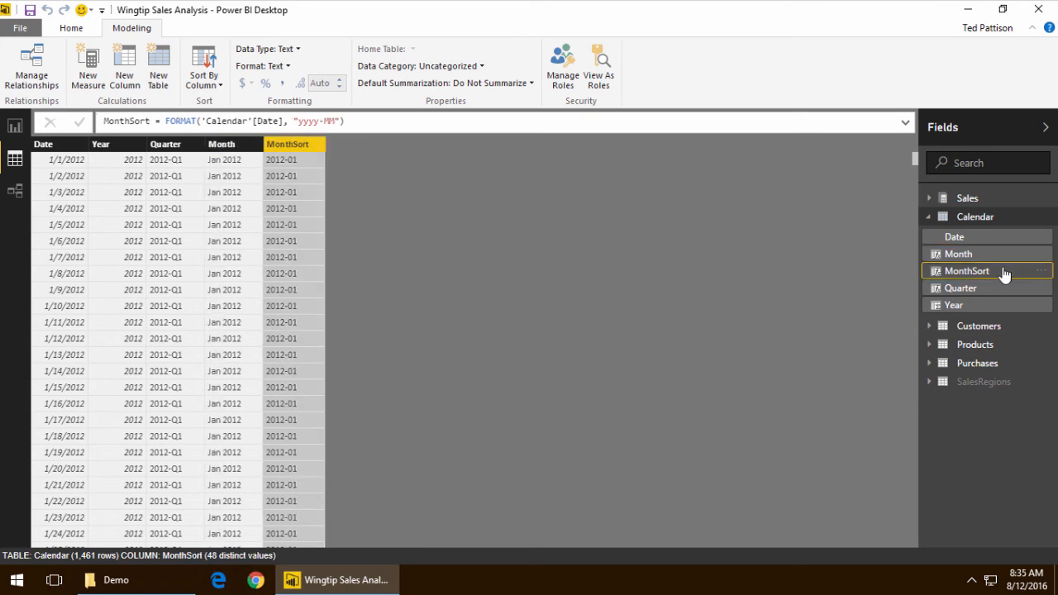
{"action": "right_click", "coordinate": [1005, 273]}
{"action": "left_click", "coordinate": [934, 371]}
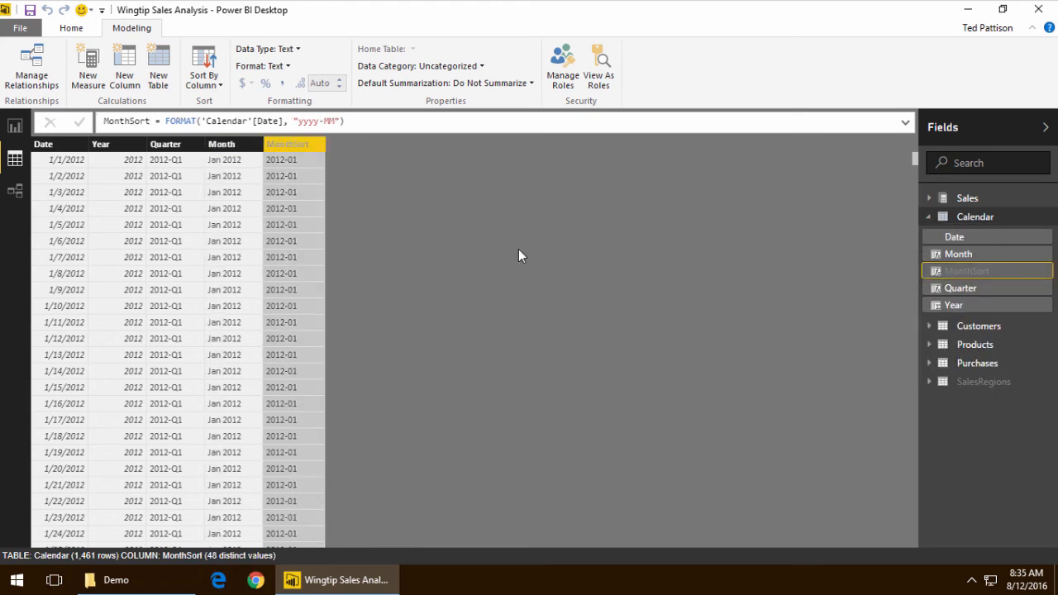
{"action": "left_click", "coordinate": [124, 66]}
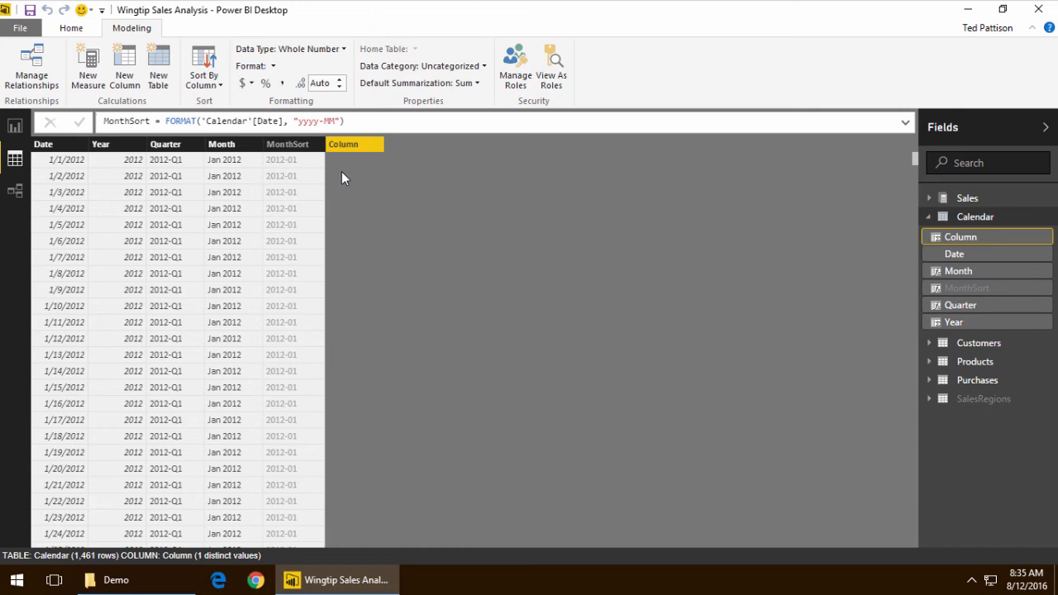
{"action": "type", "text": "MOnth in Year = FORMAT("}
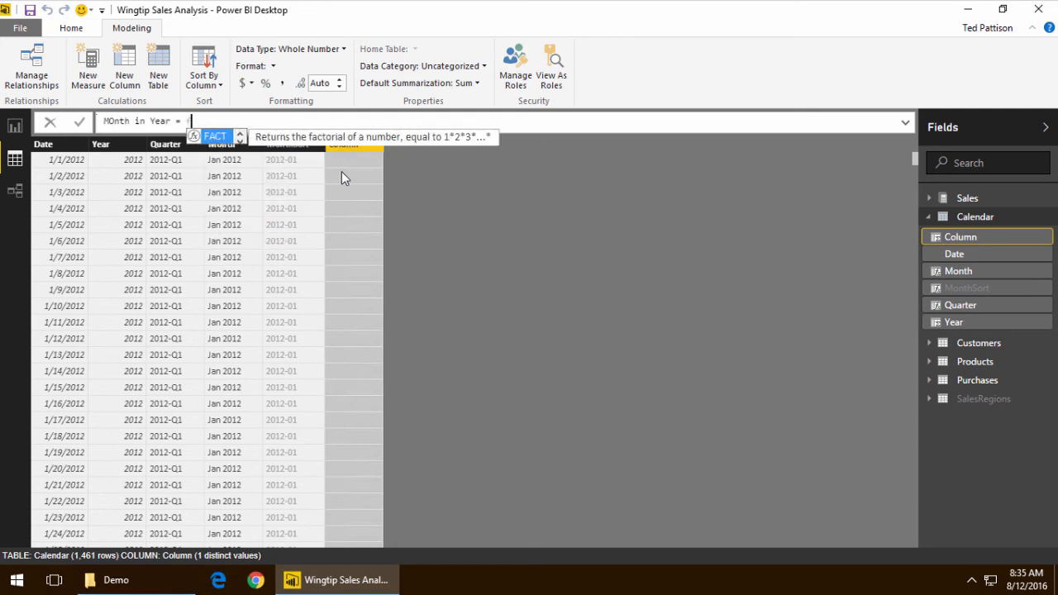
{"action": "type", "text": "'Calendar'[Date], "}
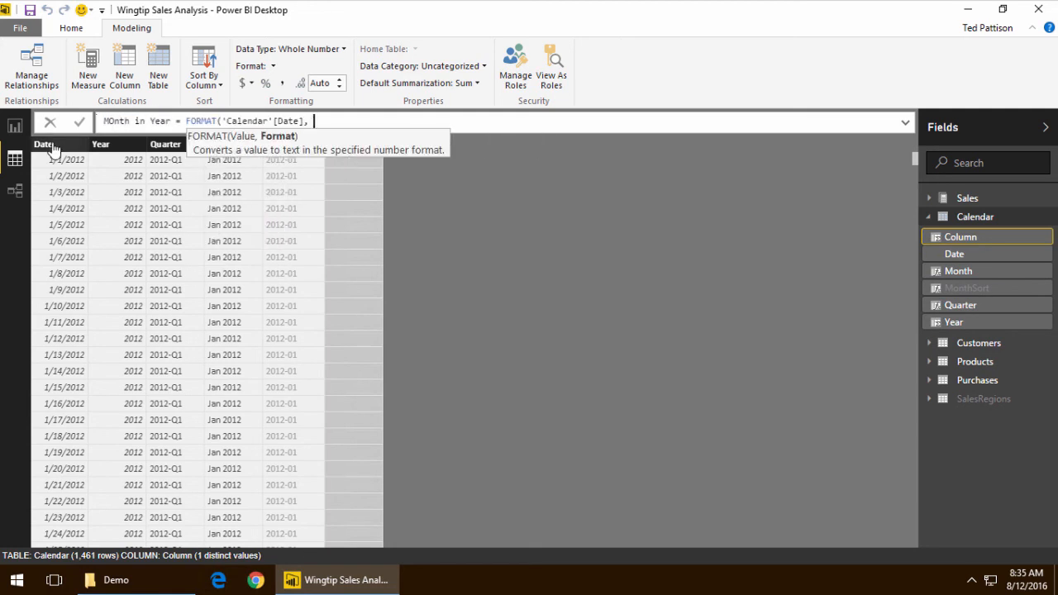
{"action": "type", "text": "\"MMM\")"}
Add Month in Year = FORMAT('Calendar'[Date], "MMM"), correcting the column name's capitalisation
{"action": "key", "text": "Return"}
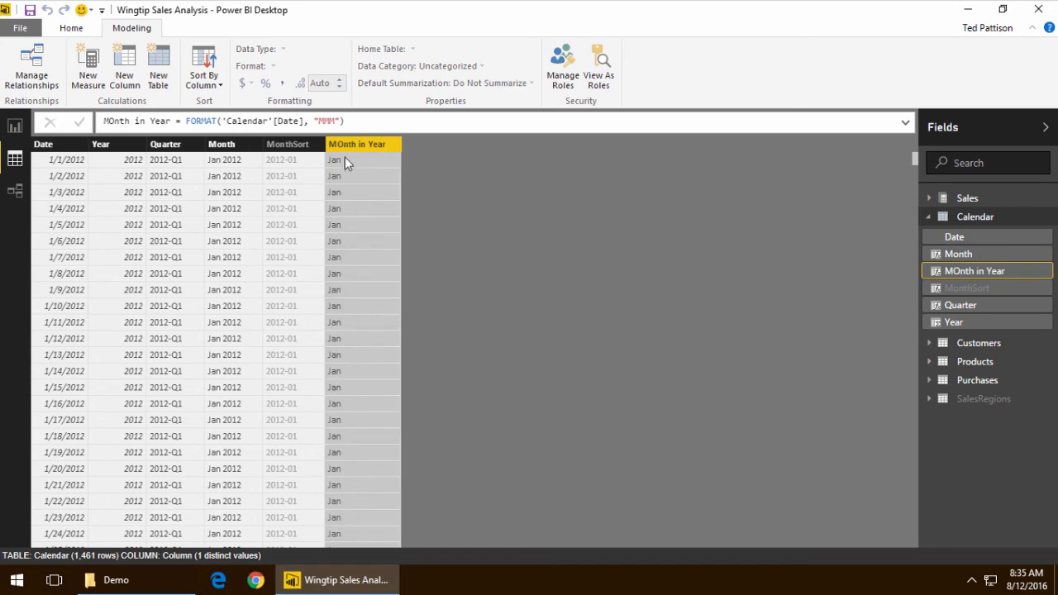
{"action": "left_click", "coordinate": [116, 121]}
{"action": "key", "text": "BackSpace"}
{"action": "type", "text": "o"}
{"action": "key", "text": "Return"}
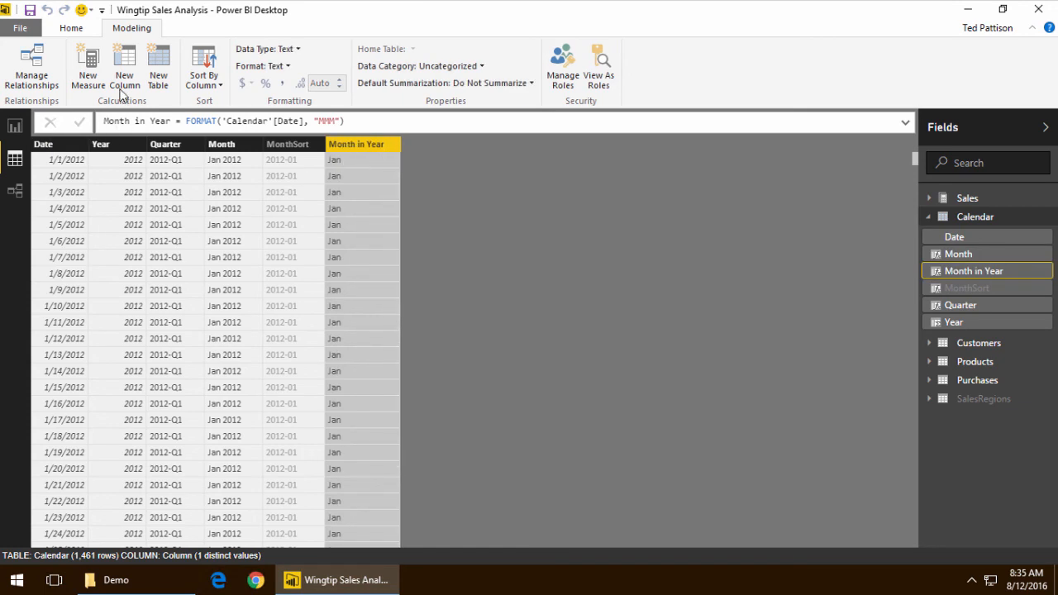
Add MonthInYearSort = MONTH('Calendar'[Date])
{"action": "left_click", "coordinate": [125, 74]}
{"action": "type", "text": "MOnthInYearSort"}
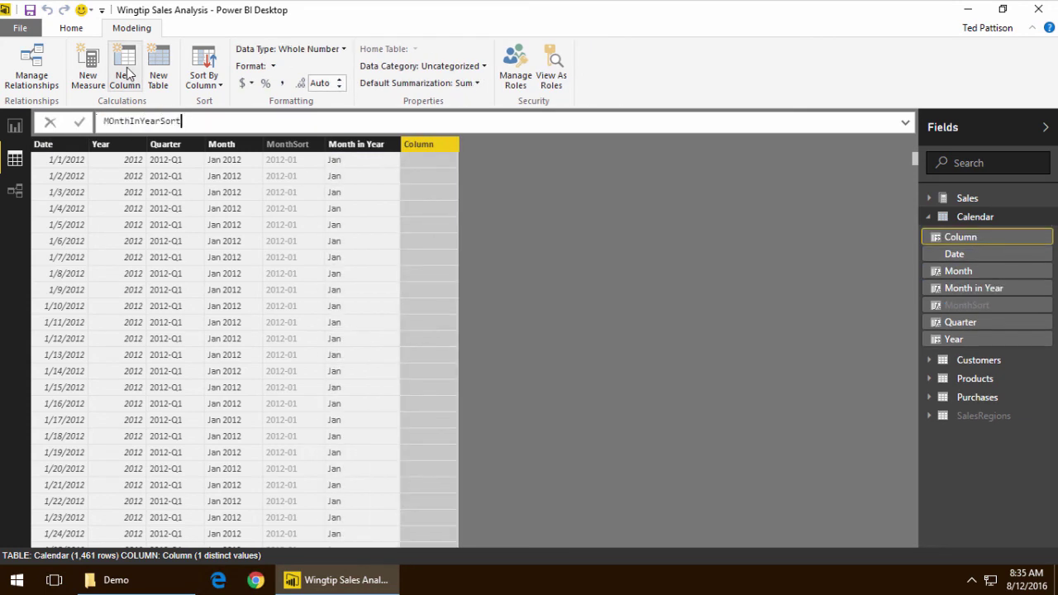
{"action": "key", "text": "Home"}
{"action": "key", "text": "Right"}
{"action": "key", "text": "Delete"}
{"action": "type", "text": "o"}
{"action": "type", "text": "MON"}
{"action": "key", "text": "Tab"}
{"action": "type", "text": "'Calendar'[Date])"}
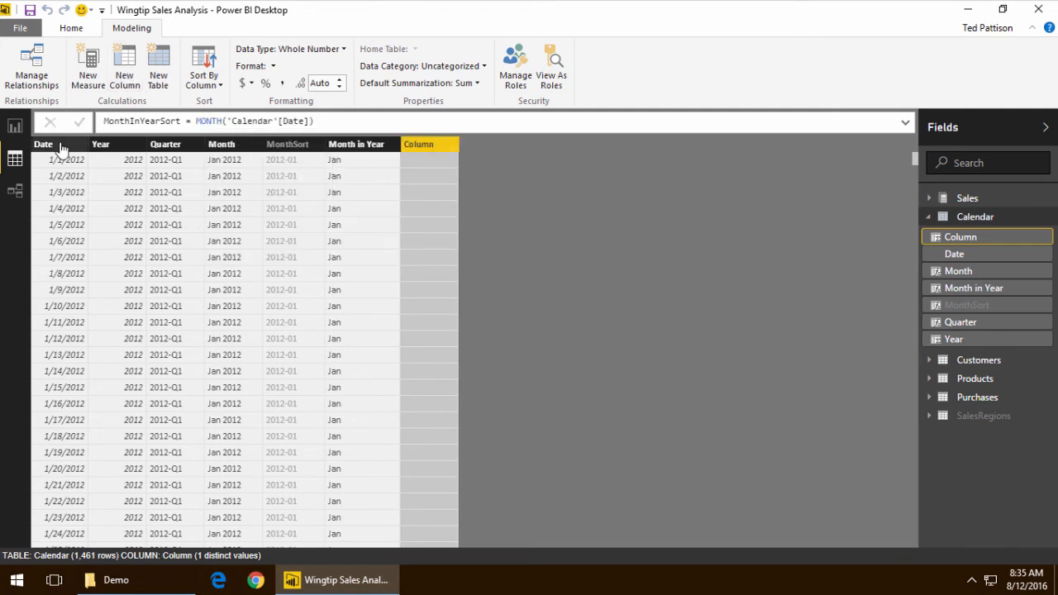
{"action": "key", "text": "Return"}
Sort Month in Year by MonthInYearSort and hide MonthInYearSort from the report view
{"action": "left_click", "coordinate": [357, 144]}
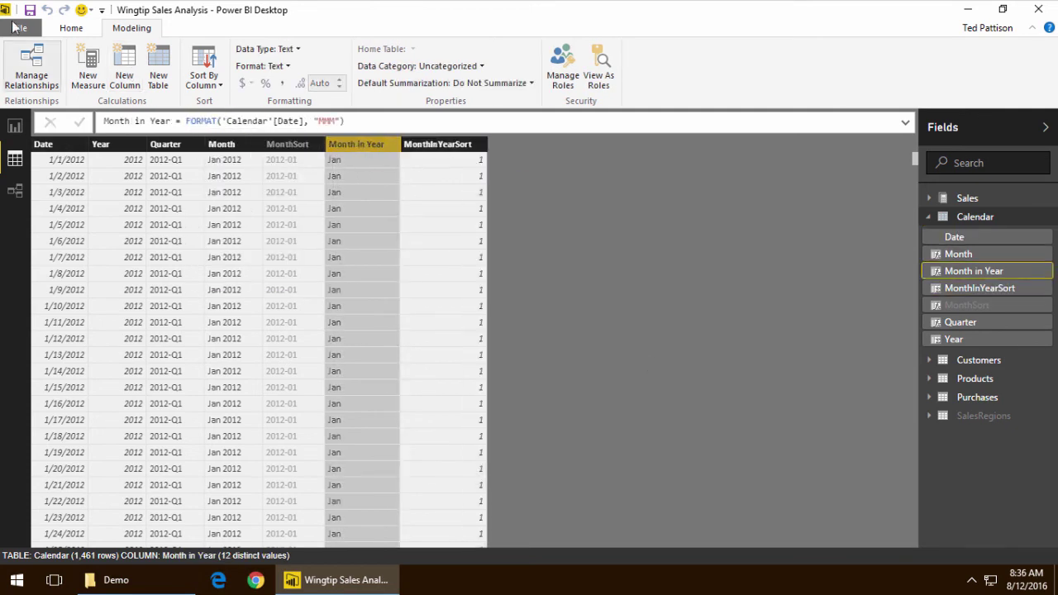
{"action": "left_click", "coordinate": [203, 82]}
{"action": "left_click", "coordinate": [217, 220]}
{"action": "left_click", "coordinate": [980, 287]}
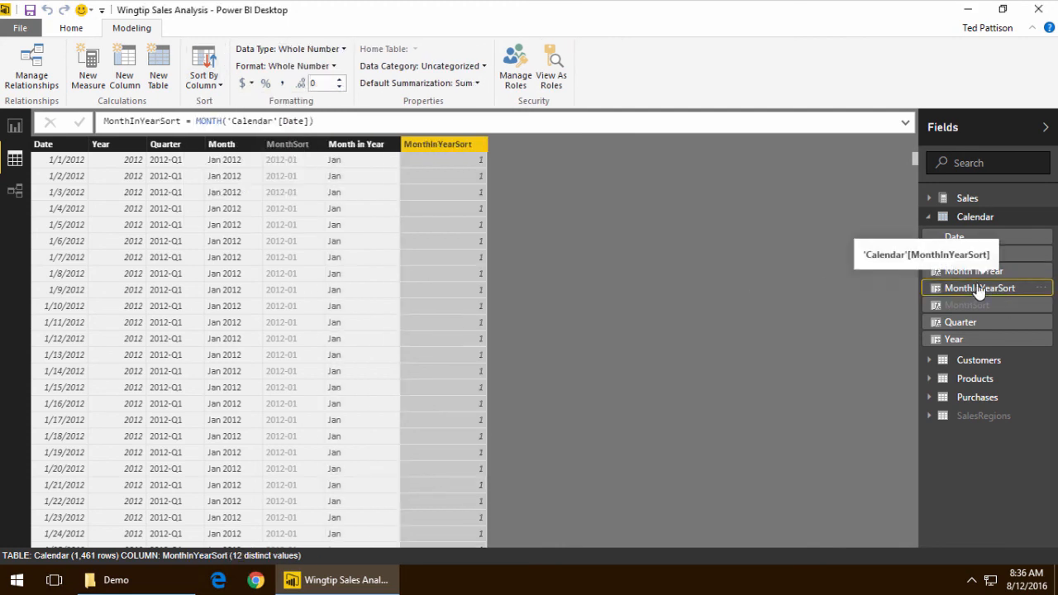
{"action": "right_click", "coordinate": [980, 289]}
{"action": "left_click", "coordinate": [918, 390]}
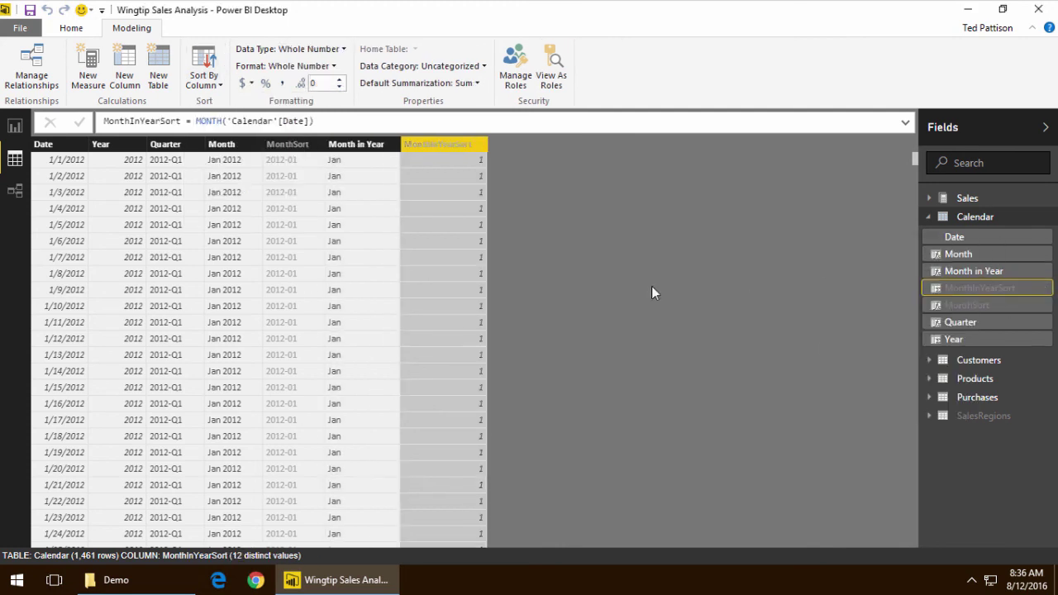
Add Day in Week = FORMAT('Calendar'[Date], "ddd") giving short weekday names
{"action": "left_click", "coordinate": [124, 66]}
{"action": "type", "text": "Day in W"}
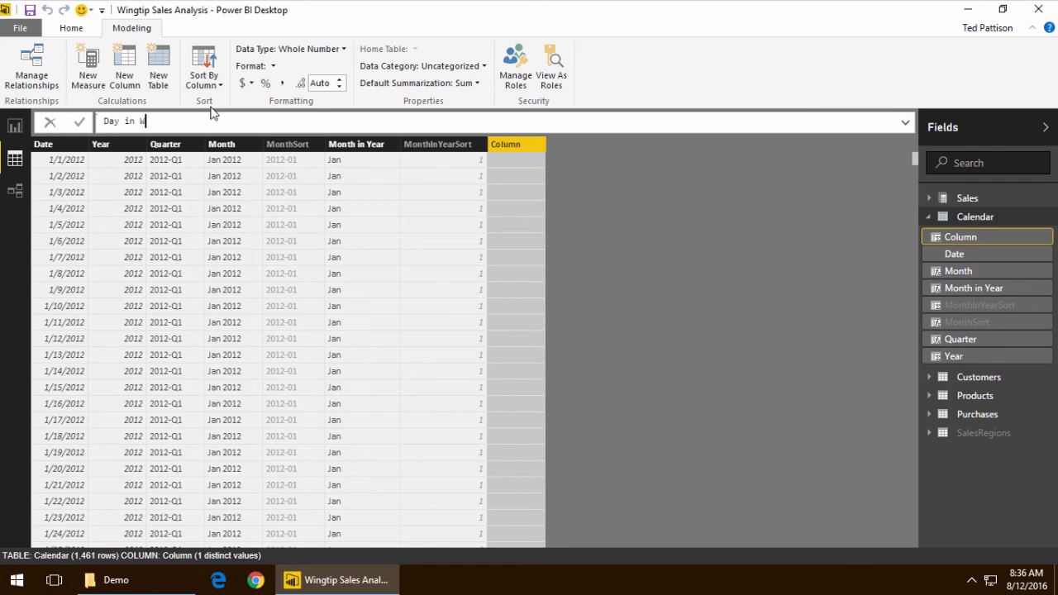
{"action": "type", "text": "eek = FO"}
{"action": "key", "text": "Tab"}
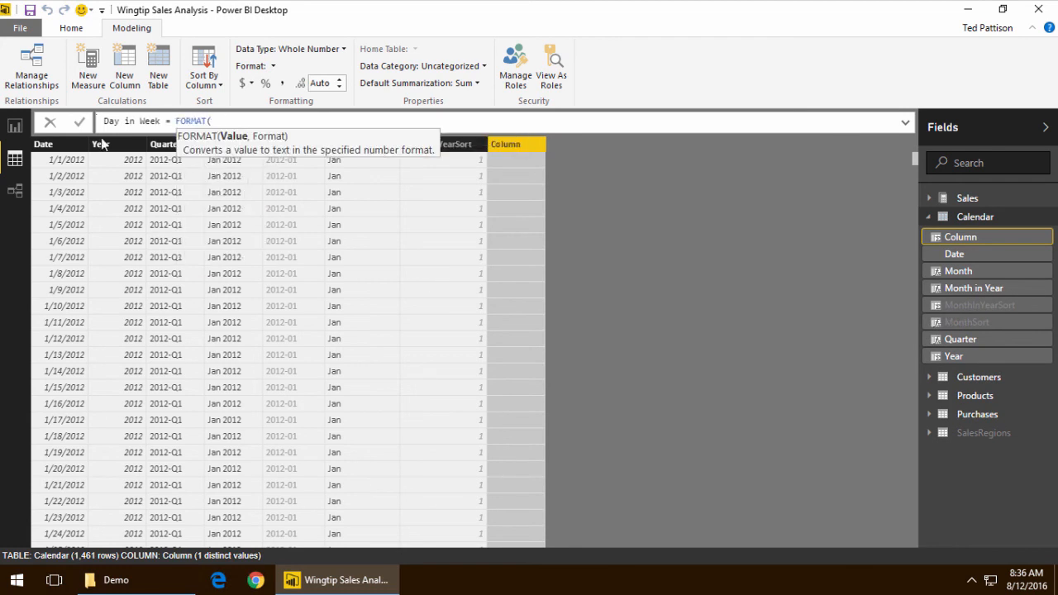
{"action": "type", "text": "'Calendar'[Date],"}
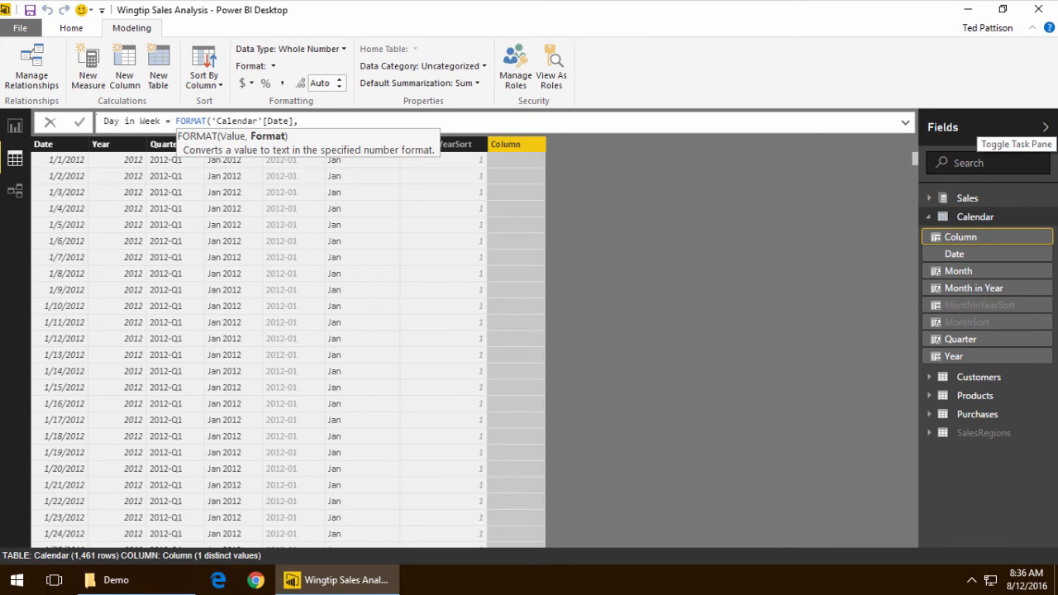
{"action": "type", "text": " \""}
{"action": "key", "text": "BackSpace"}
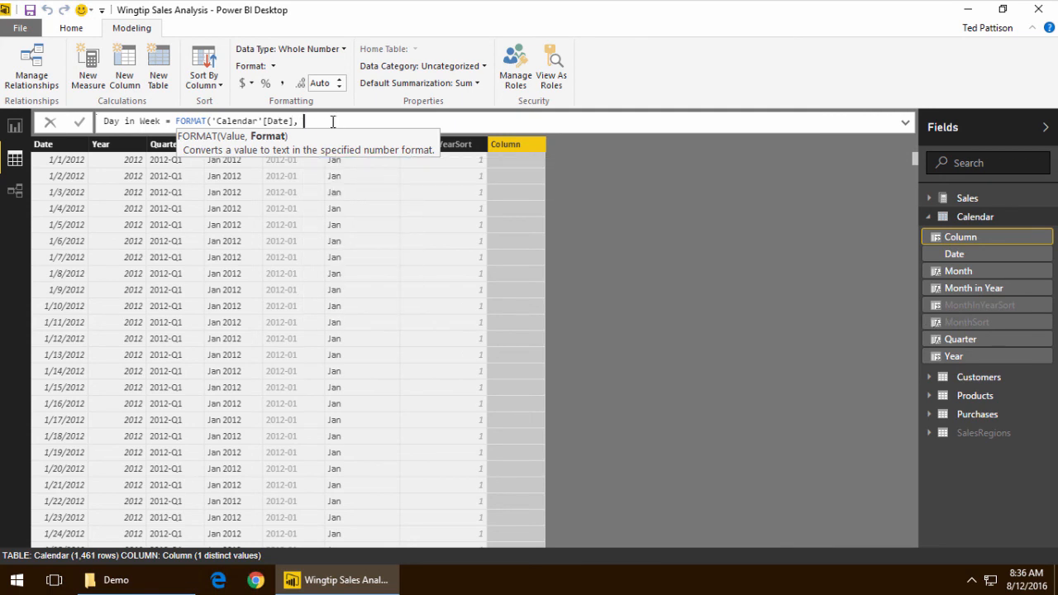
{"action": "type", "text": ")"}
{"action": "key", "text": "Return"}
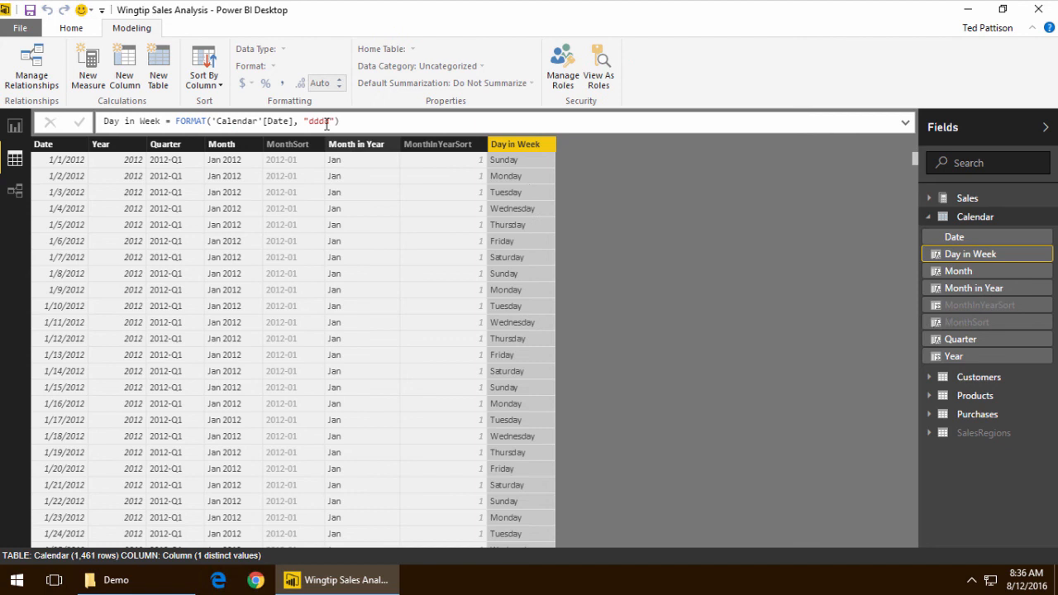
{"action": "left_click", "coordinate": [327, 121]}
{"action": "key", "text": "BackSpace"}
{"action": "key", "text": "Return"}
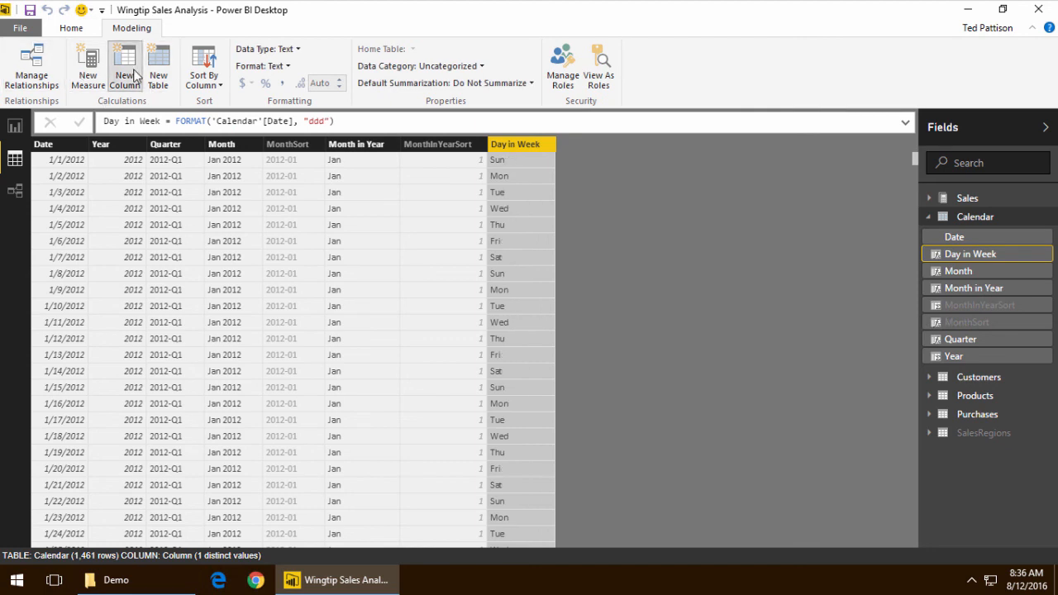
Add DayInWeekSort = WEEKDAY('Calendar'[Date]) and review both weekday formulas
{"action": "left_click", "coordinate": [124, 70]}
{"action": "type", "text": "DayInWeekSo"}
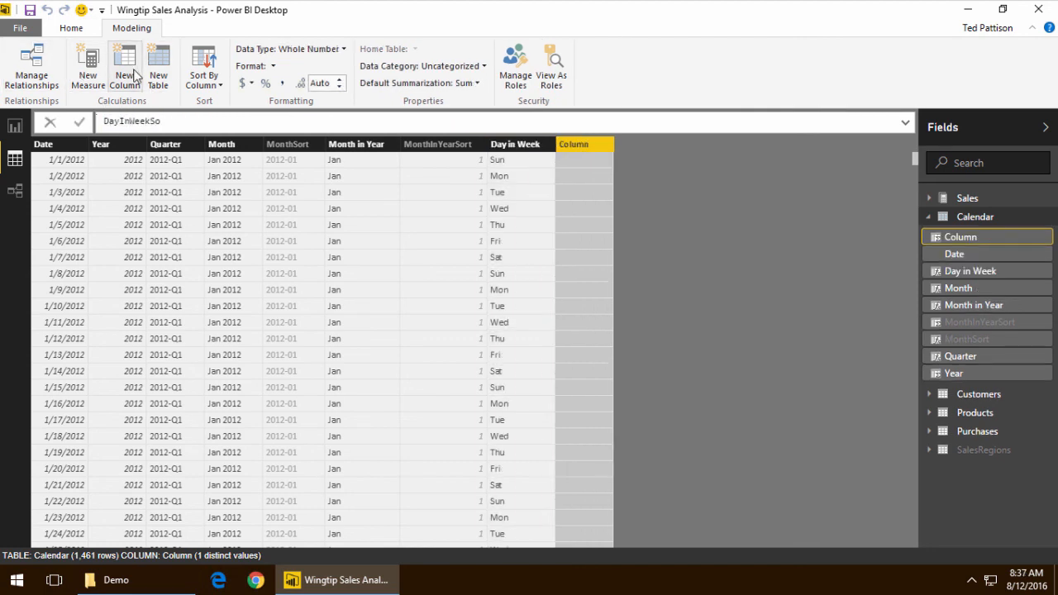
{"action": "type", "text": "rt = WEEKDAY("}
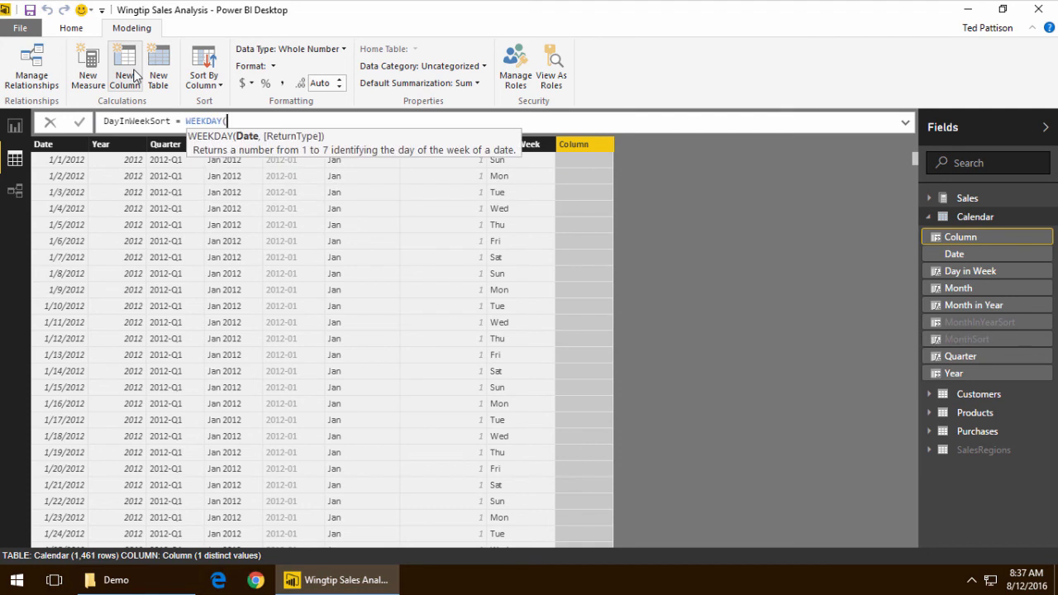
{"action": "type", "text": "'Calendar'[Date])"}
{"action": "key", "text": "Return"}
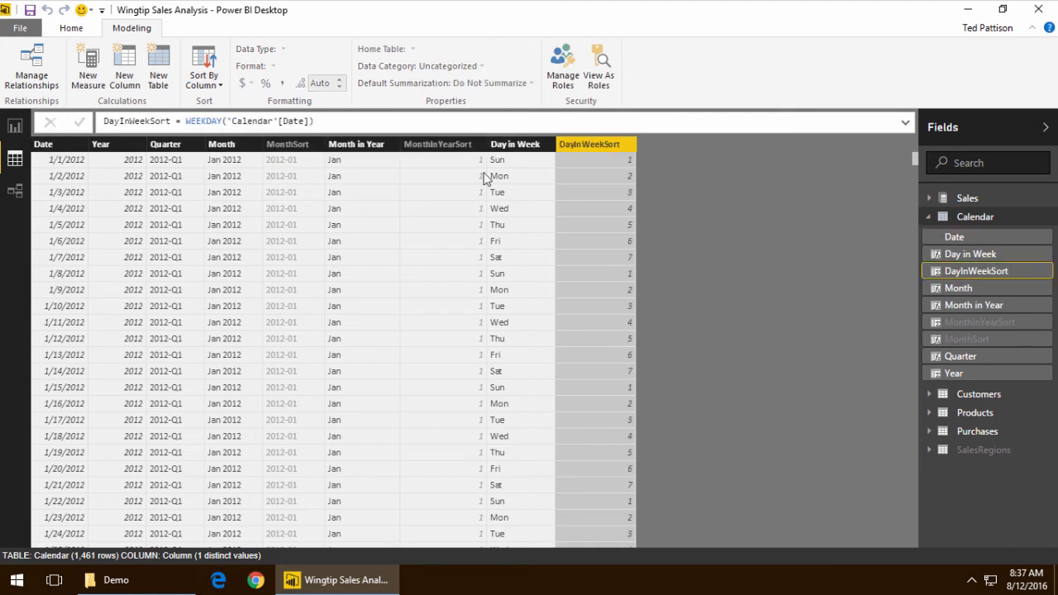
{"action": "left_click", "coordinate": [504, 213]}
{"action": "left_click", "coordinate": [620, 177]}
{"action": "left_click", "coordinate": [529, 165]}
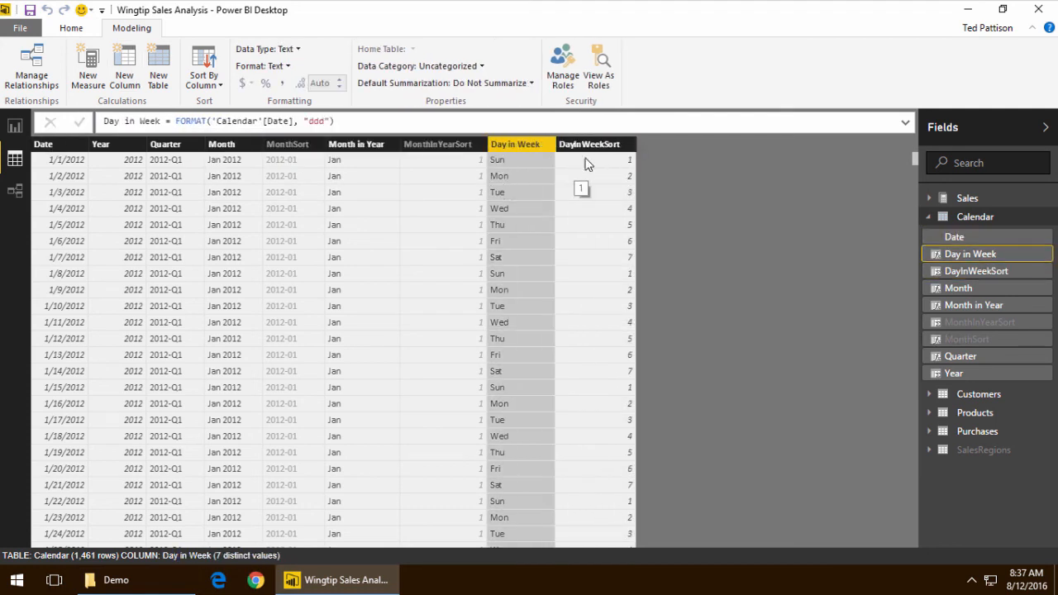
Set WEEKDAY return type 2 so Monday is 1, and hide DayInWeekSort from the report view
{"action": "left_click", "coordinate": [306, 120]}
{"action": "type", "text": "'Calendar'[DayInWeekSort]"}
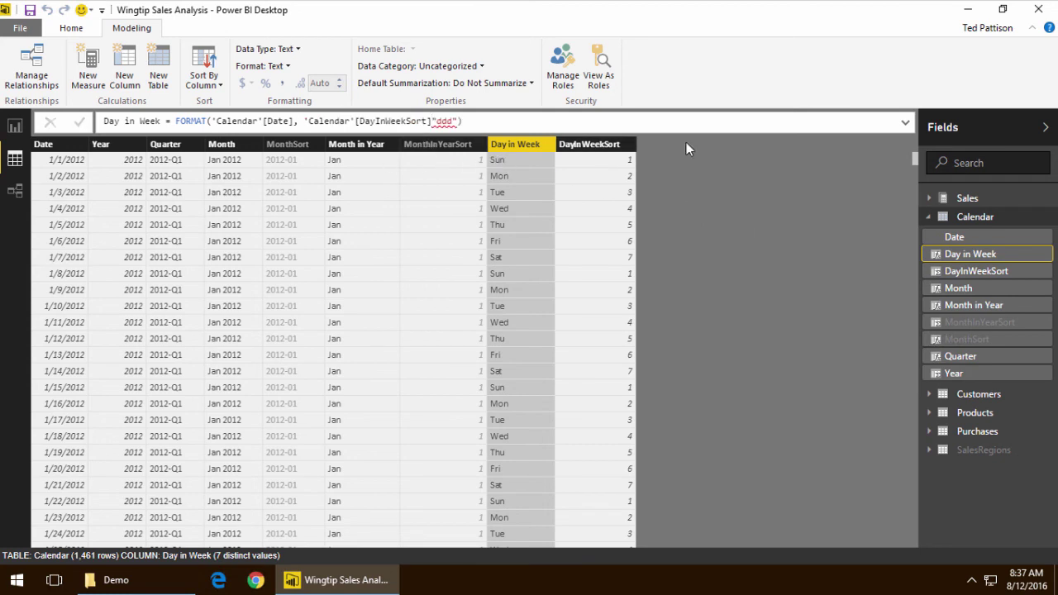
{"action": "left_click", "coordinate": [588, 144]}
{"action": "left_click", "coordinate": [319, 121]}
{"action": "type", "text": ", "}
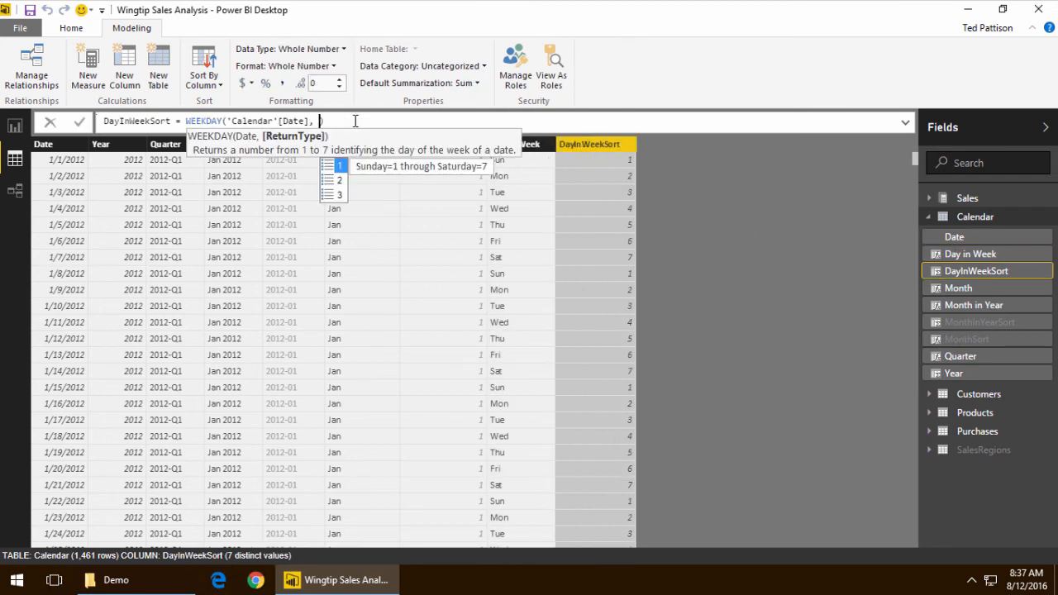
{"action": "type", "text": "2"}
{"action": "key", "text": "Return"}
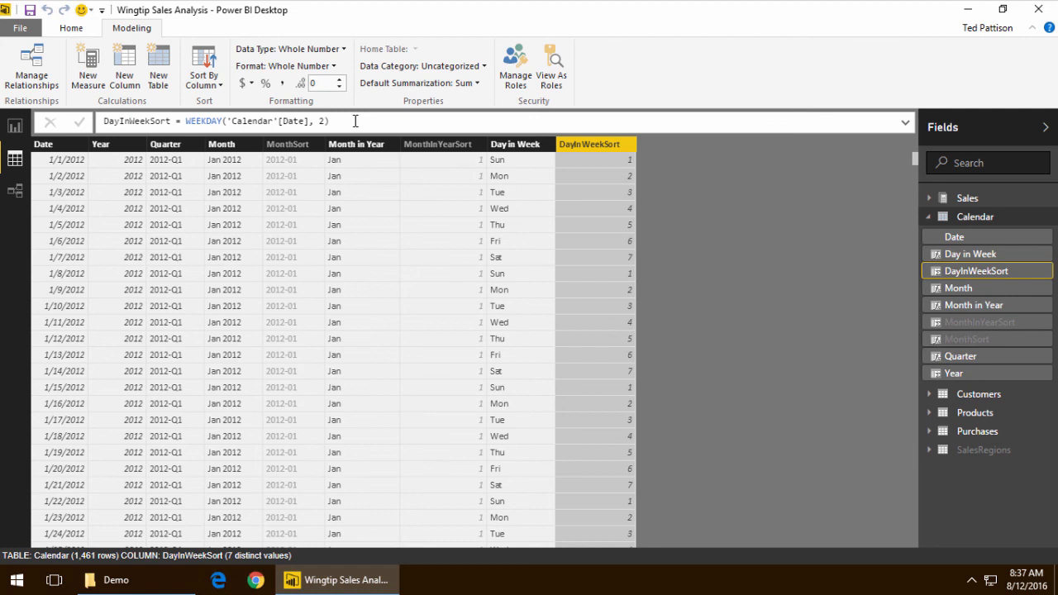
{"action": "right_click", "coordinate": [976, 271]}
{"action": "left_click", "coordinate": [925, 373]}
Reposition the Calendar card and relate Sales PurchaseDate to Calendar Date, checking the relationship settings
{"action": "left_click", "coordinate": [15, 190]}
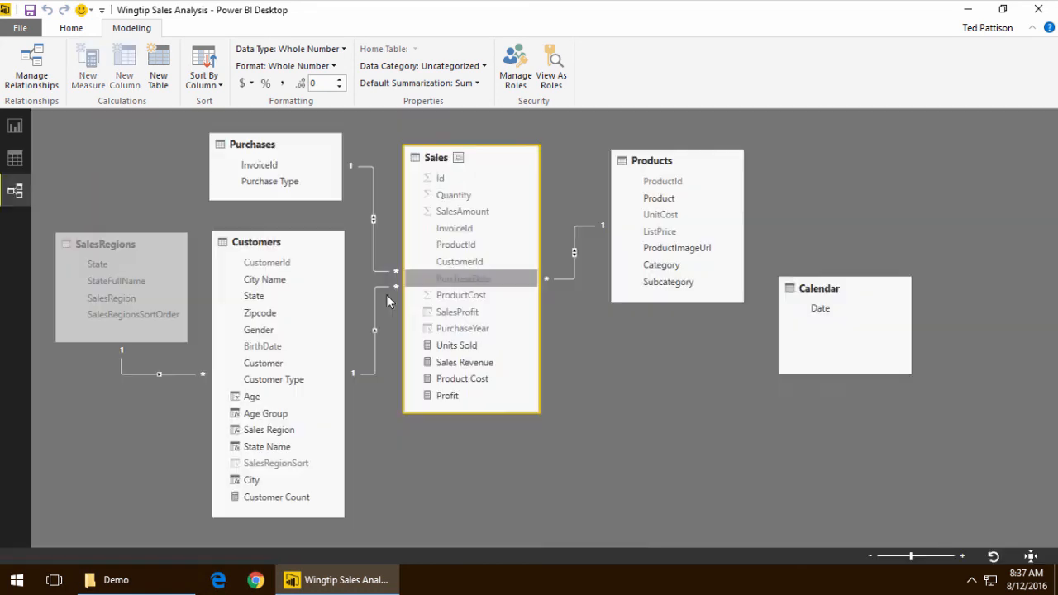
{"action": "left_click_drag", "start_coordinate": [868, 376], "coordinate": [873, 481]}
{"action": "left_click_drag", "start_coordinate": [827, 288], "coordinate": [661, 326]}
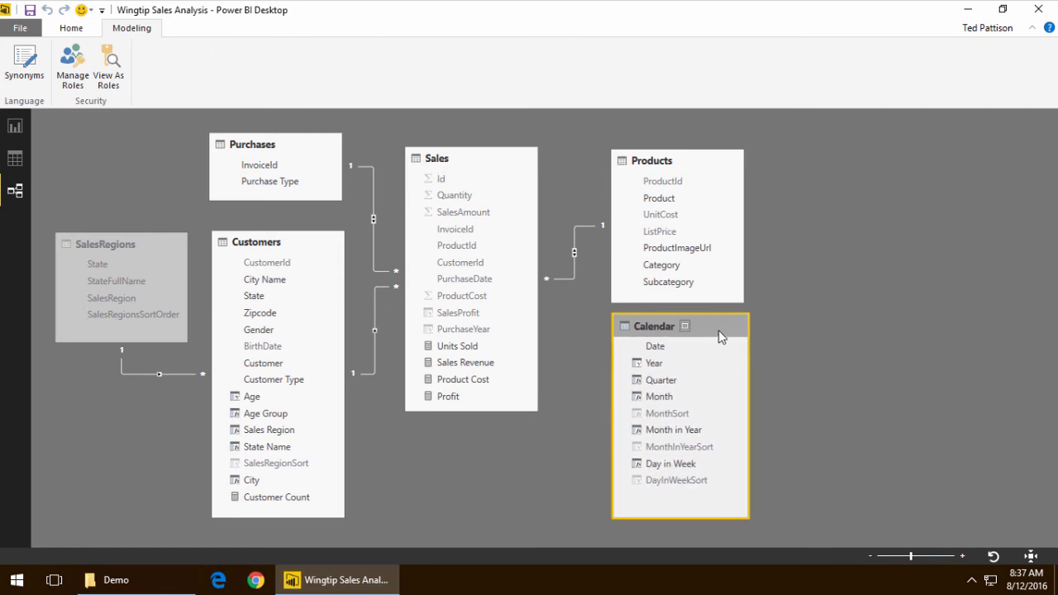
{"action": "left_click_drag", "start_coordinate": [463, 279], "coordinate": [639, 351]}
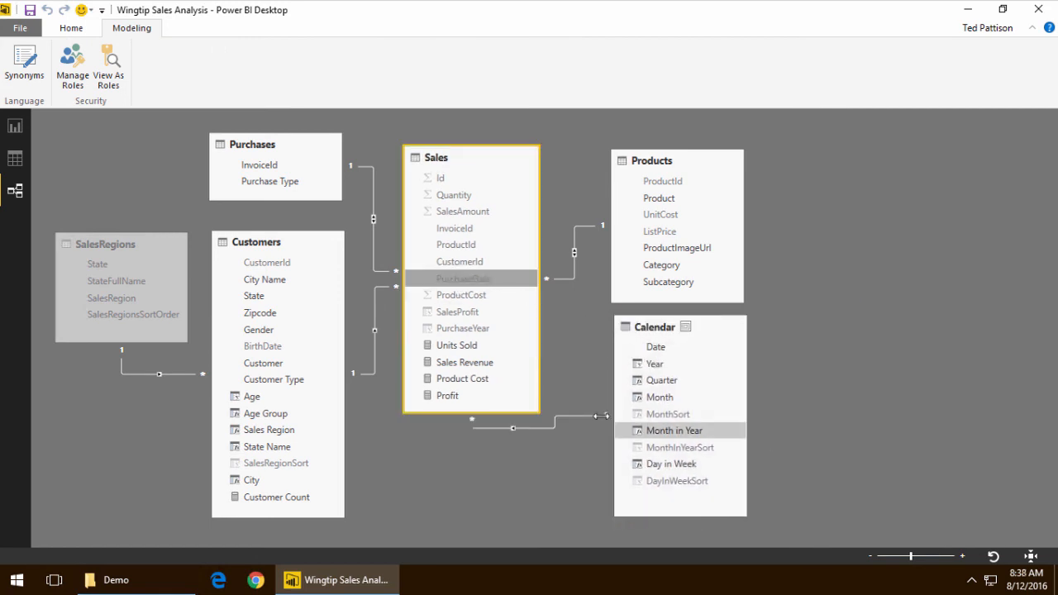
{"action": "left_click_drag", "start_coordinate": [524, 411], "coordinate": [518, 448]}
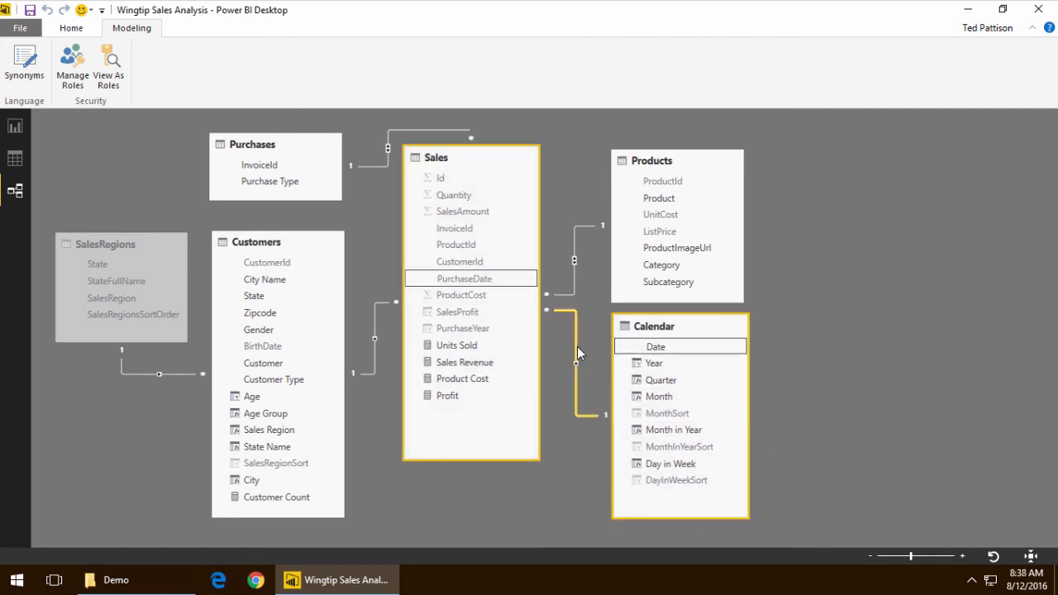
{"action": "double_click", "coordinate": [577, 346]}
{"action": "left_click", "coordinate": [754, 483]}
Add a matrix showing Sales Revenue with Day in Week and Year, widened to fit all years
{"action": "left_click", "coordinate": [15, 126]}
{"action": "left_click", "coordinate": [899, 196]}
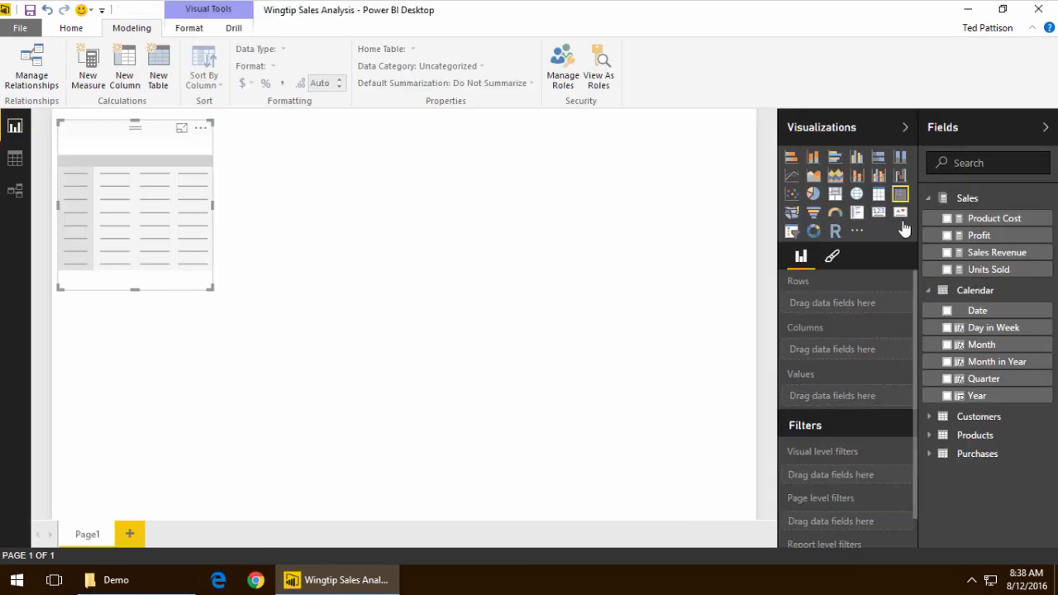
{"action": "left_click", "coordinate": [947, 252]}
{"action": "left_click", "coordinate": [947, 327]}
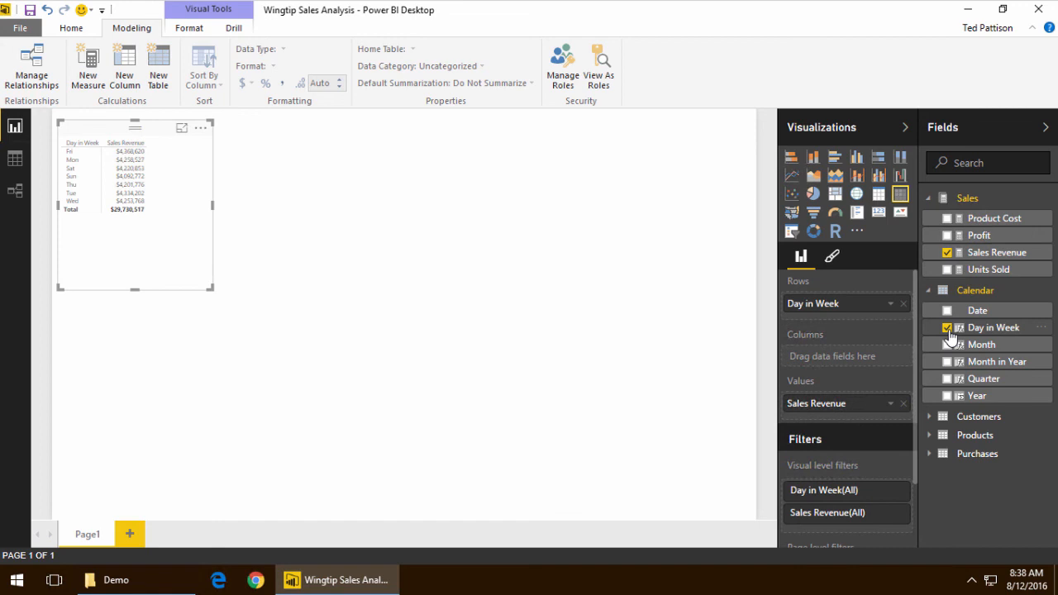
{"action": "left_click_drag", "start_coordinate": [977, 396], "coordinate": [847, 360]}
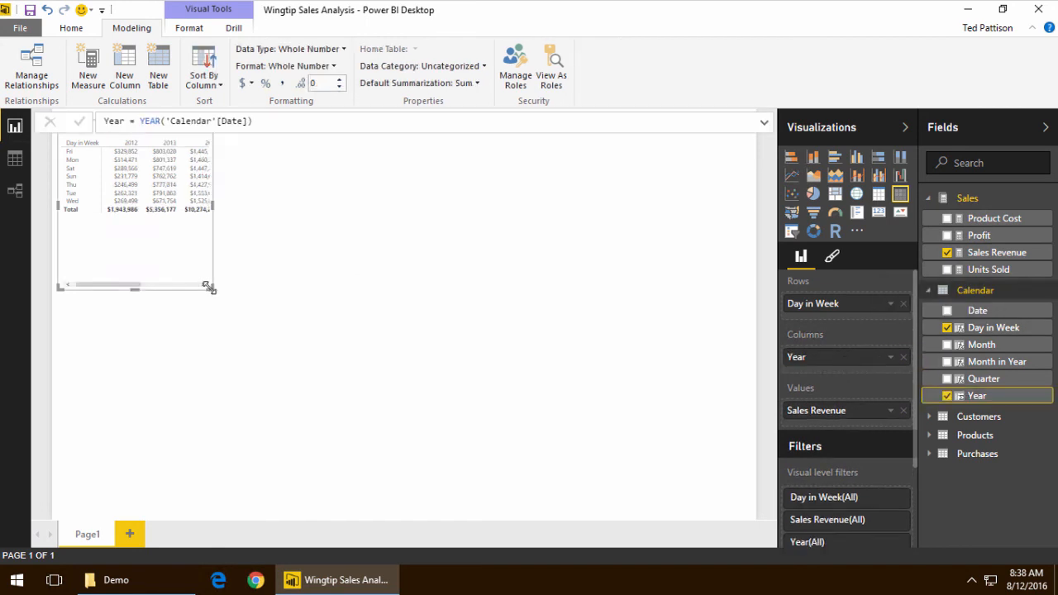
{"action": "left_click_drag", "start_coordinate": [211, 287], "coordinate": [407, 314]}
Show the page at actual size and arrange Year on rows, Day in Week on columns, matrix shortened
{"action": "left_click", "coordinate": [71, 28]}
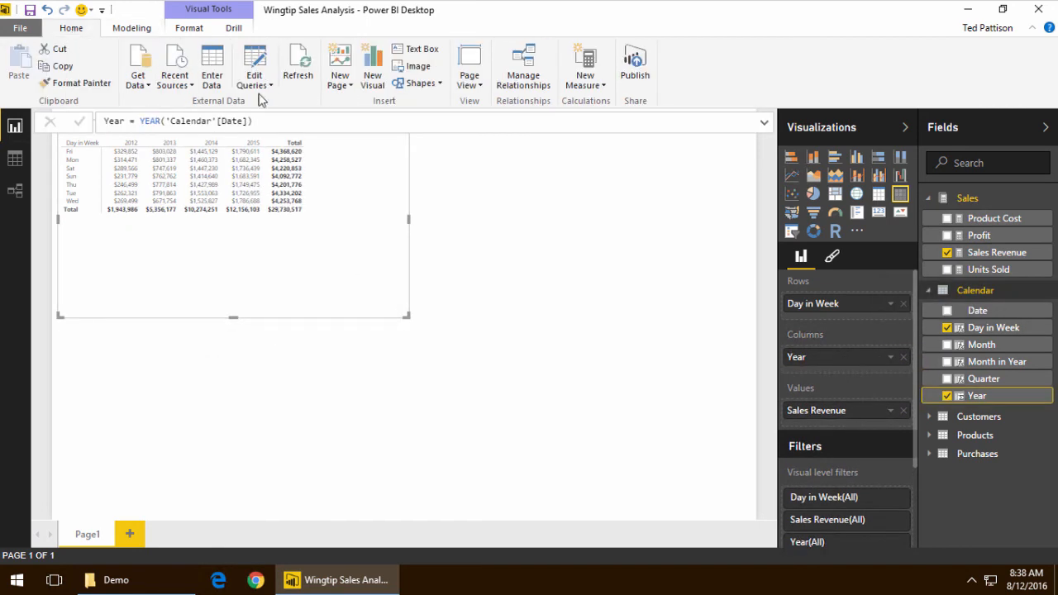
{"action": "left_click", "coordinate": [468, 80]}
{"action": "left_click", "coordinate": [496, 178]}
{"action": "mouse_move", "coordinate": [796, 356]}
{"action": "left_mouse_down"}
{"action": "mouse_move", "coordinate": [816, 397]}
{"action": "mouse_move", "coordinate": [818, 303]}
{"action": "mouse_move", "coordinate": [818, 364]}
{"action": "left_mouse_up"}
{"action": "left_click_drag", "start_coordinate": [540, 269], "coordinate": [591, 269]}
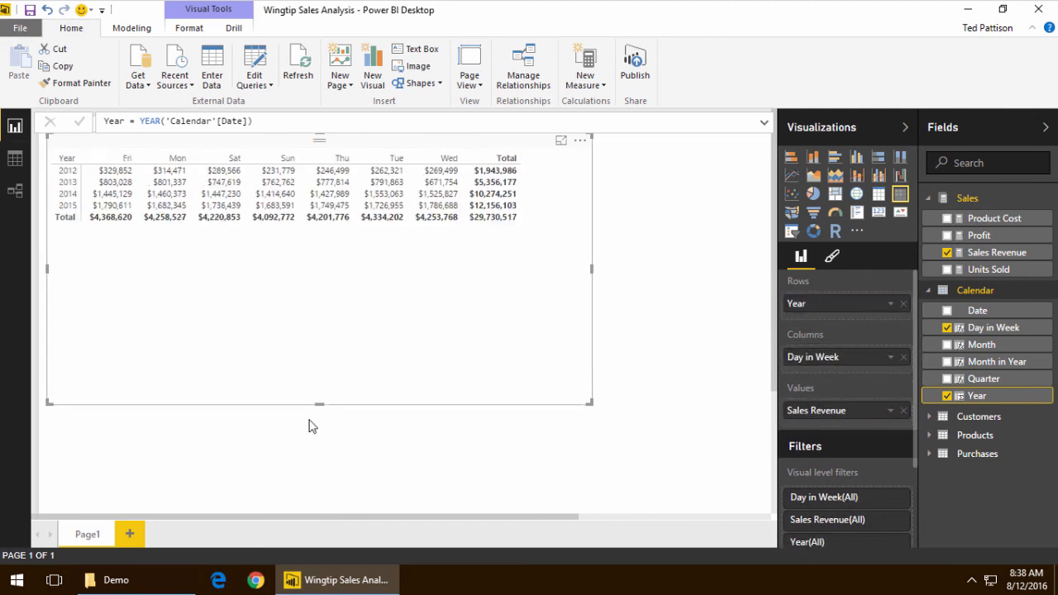
{"action": "left_click_drag", "start_coordinate": [320, 404], "coordinate": [319, 245]}
Add a second matrix with Year rows, Month in Year columns and Sales Revenue values, widened
{"action": "left_click", "coordinate": [413, 330]}
{"action": "left_click", "coordinate": [900, 194]}
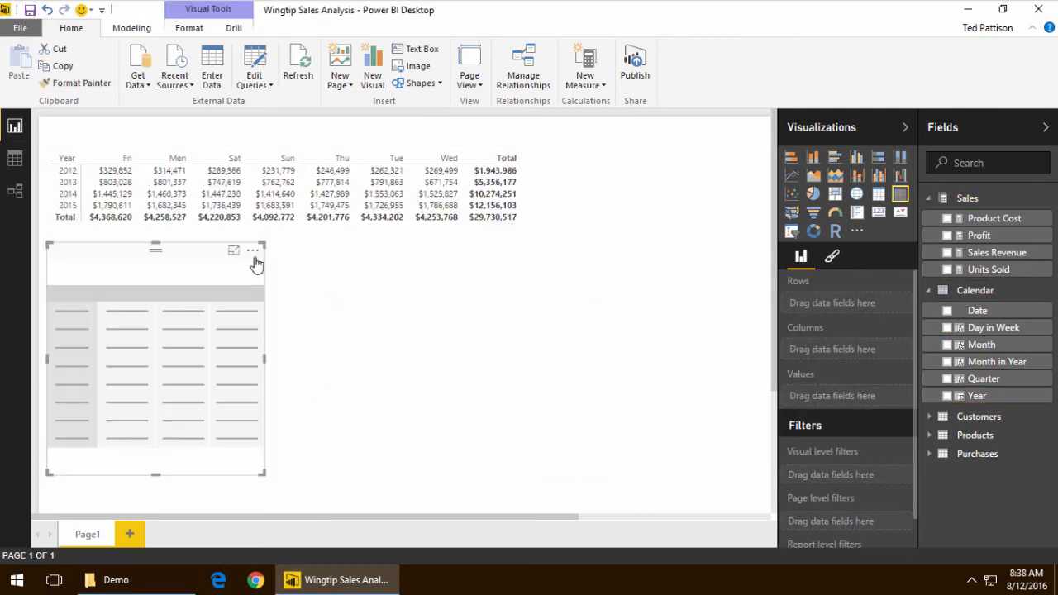
{"action": "left_click_drag", "start_coordinate": [992, 361], "coordinate": [843, 349]}
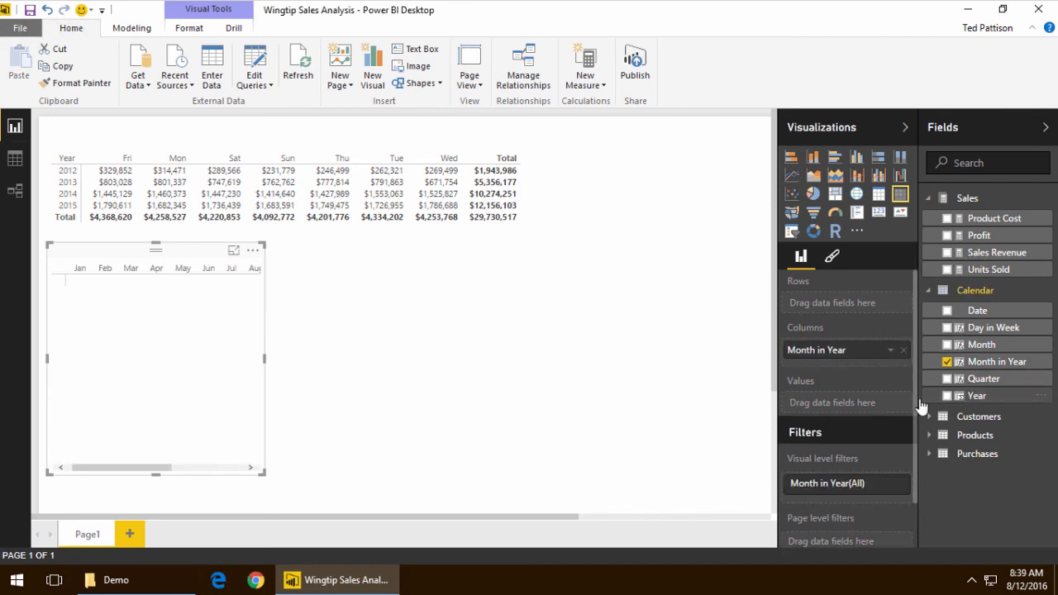
{"action": "mouse_move", "coordinate": [977, 395]}
{"action": "left_mouse_down"}
{"action": "mouse_move", "coordinate": [843, 396]}
{"action": "mouse_move", "coordinate": [831, 303]}
{"action": "left_mouse_up"}
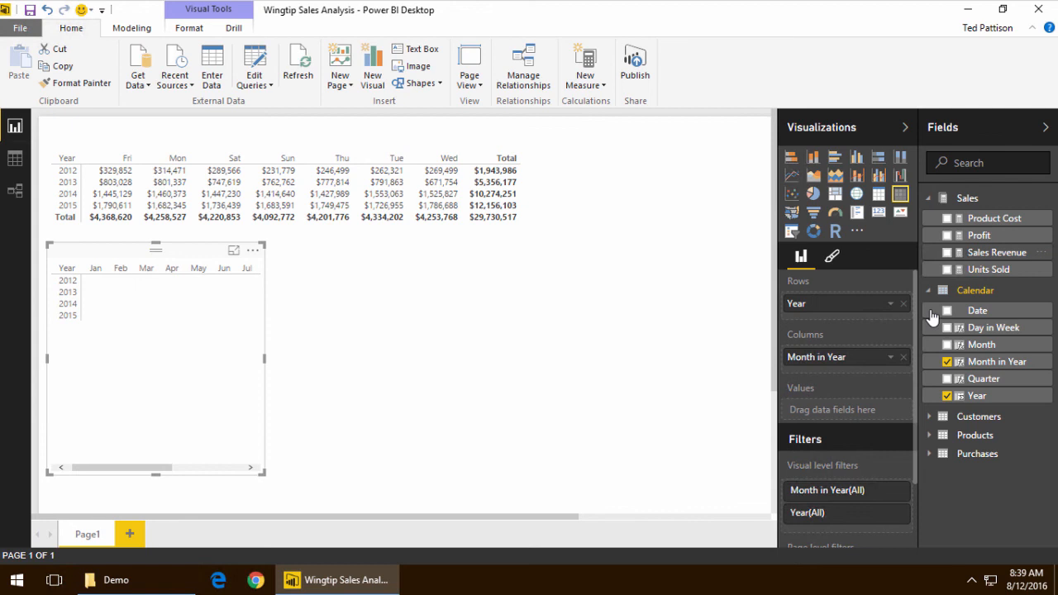
{"action": "left_click_drag", "start_coordinate": [987, 252], "coordinate": [835, 405]}
{"action": "mouse_move", "coordinate": [266, 362]}
{"action": "left_mouse_down"}
{"action": "mouse_move", "coordinate": [761, 361]}
{"action": "mouse_move", "coordinate": [866, 307]}
{"action": "mouse_move", "coordinate": [851, 297]}
{"action": "mouse_move", "coordinate": [847, 368]}
{"action": "left_mouse_up"}
Replace Month in Year with Day in Week as the second matrix's columns
{"action": "left_click", "coordinate": [903, 303]}
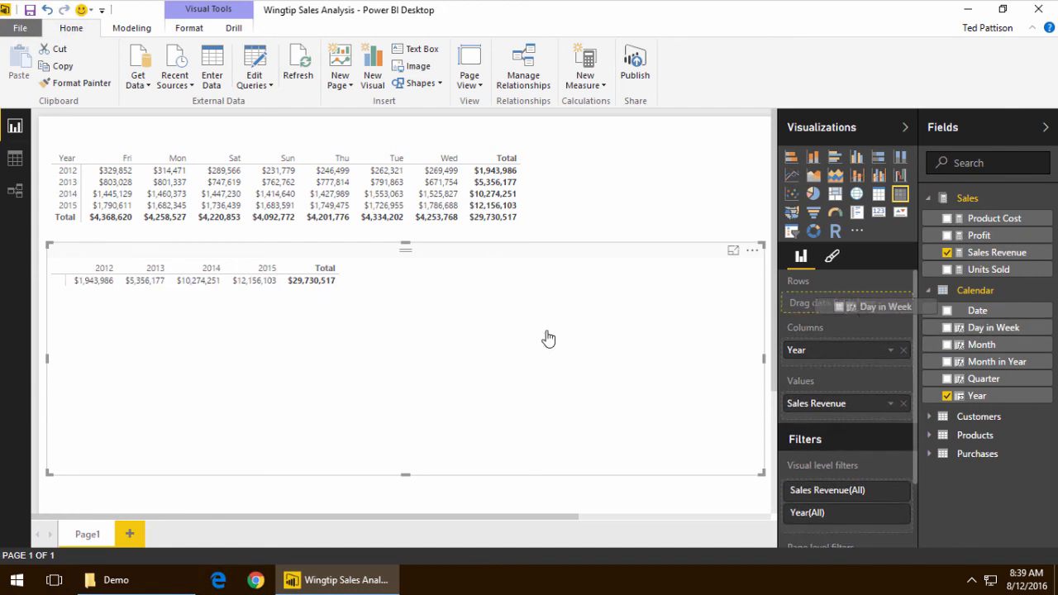
{"action": "mouse_move", "coordinate": [994, 328]}
{"action": "left_mouse_down"}
{"action": "mouse_move", "coordinate": [835, 308]}
{"action": "mouse_move", "coordinate": [835, 369]}
{"action": "mouse_move", "coordinate": [852, 304]}
{"action": "mouse_move", "coordinate": [826, 369]}
{"action": "mouse_move", "coordinate": [835, 305]}
{"action": "left_mouse_up"}
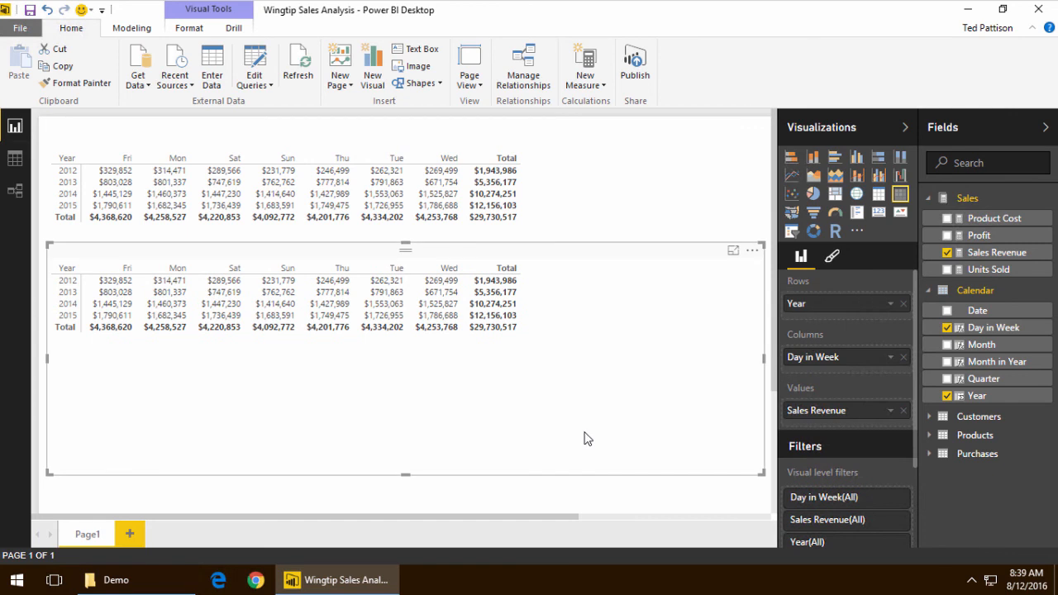